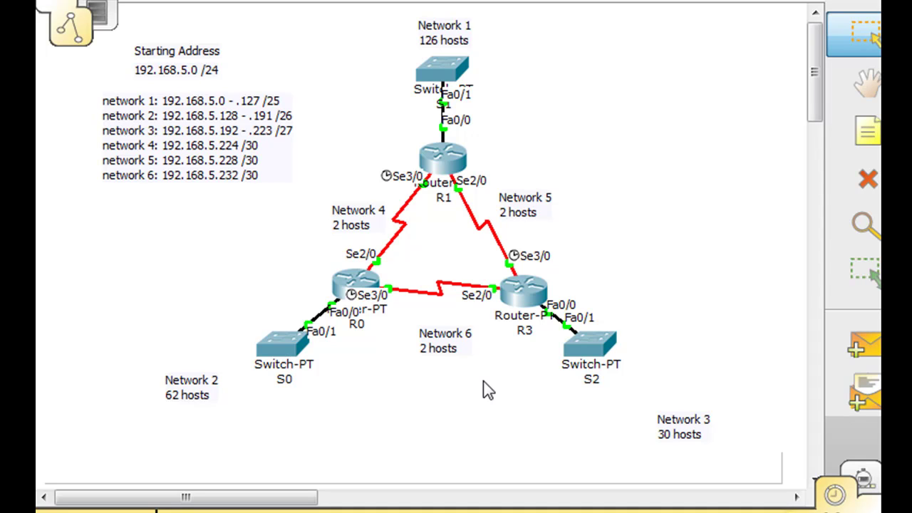
- Place an 'EIGRP' text note on the canvas to the right of Network 1
click(867, 130)
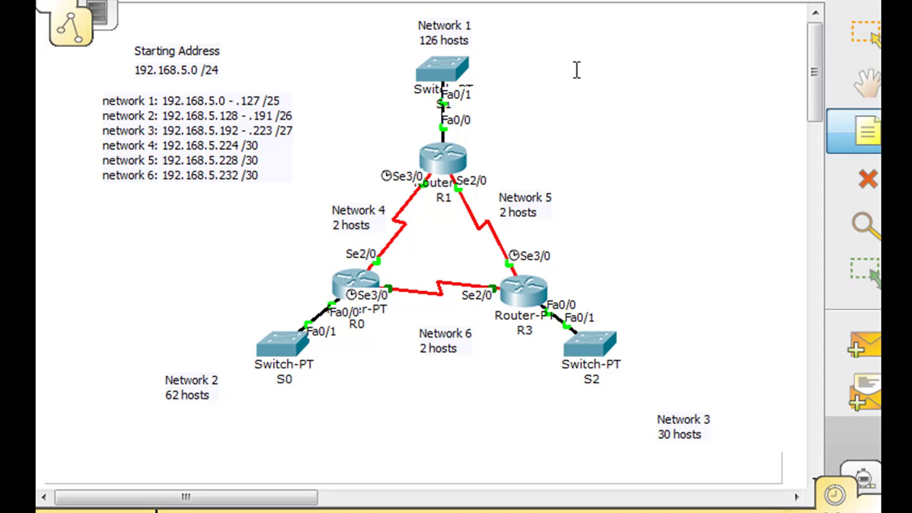
click(620, 58)
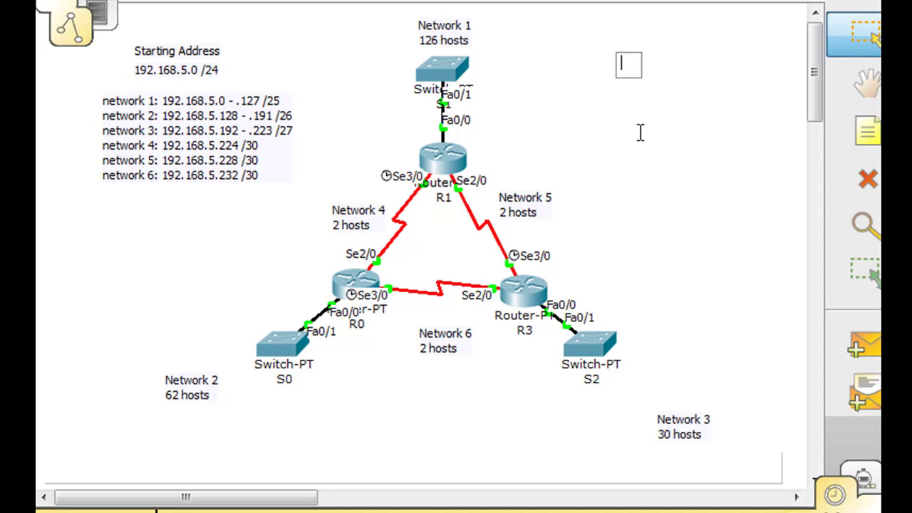
text(EIG)
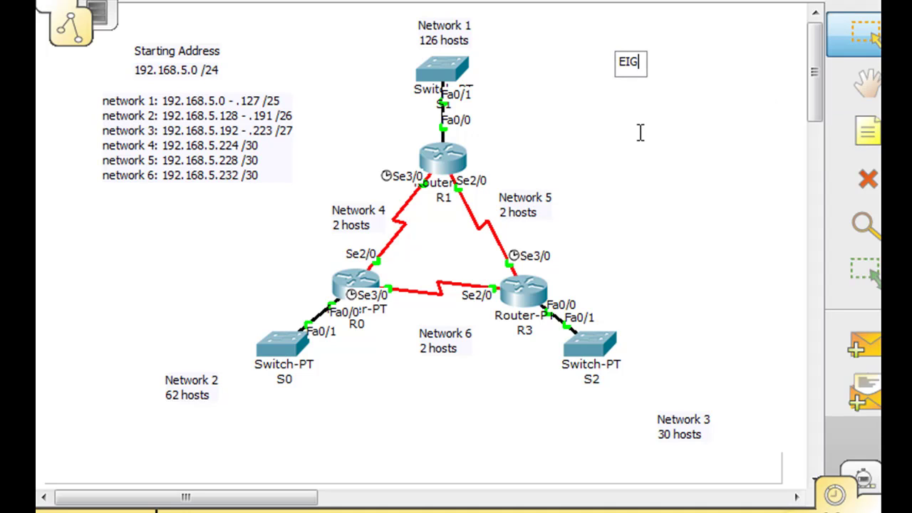
text(RP)
click(656, 130)
drag(632, 68, 641, 55)
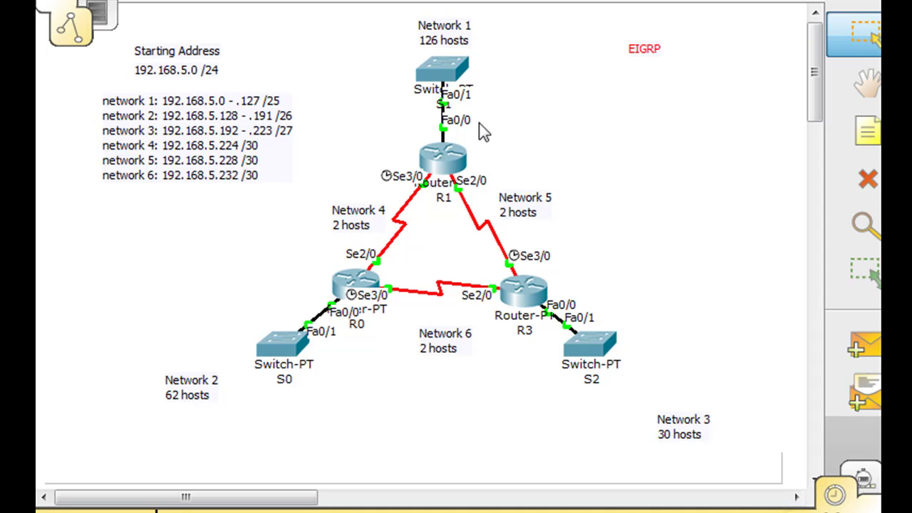
- In R1's CLI, run enable, conf t and router eigrp 1 to start EIGRP process 1
click(444, 153)
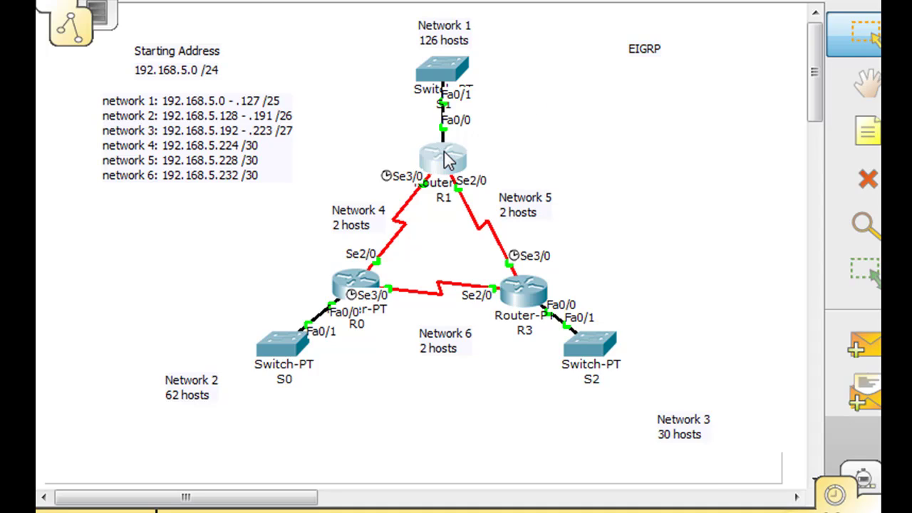
key(Return)
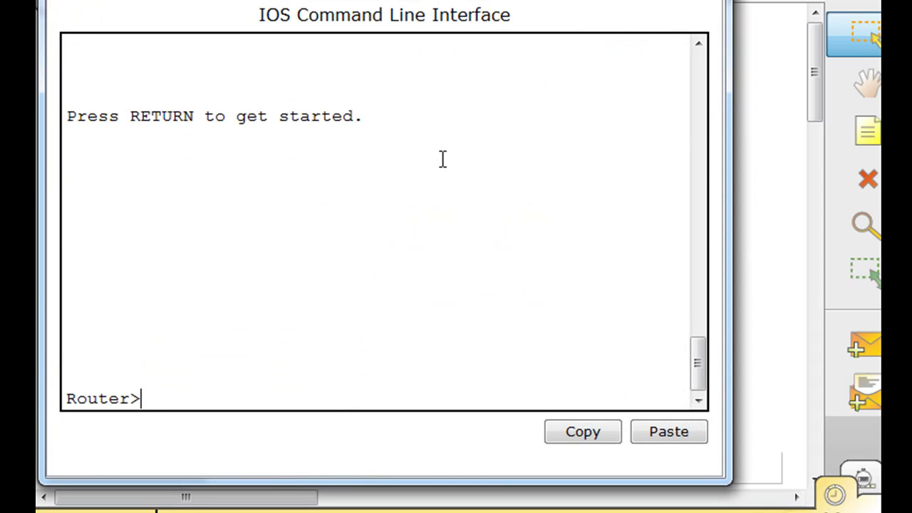
text(enable)
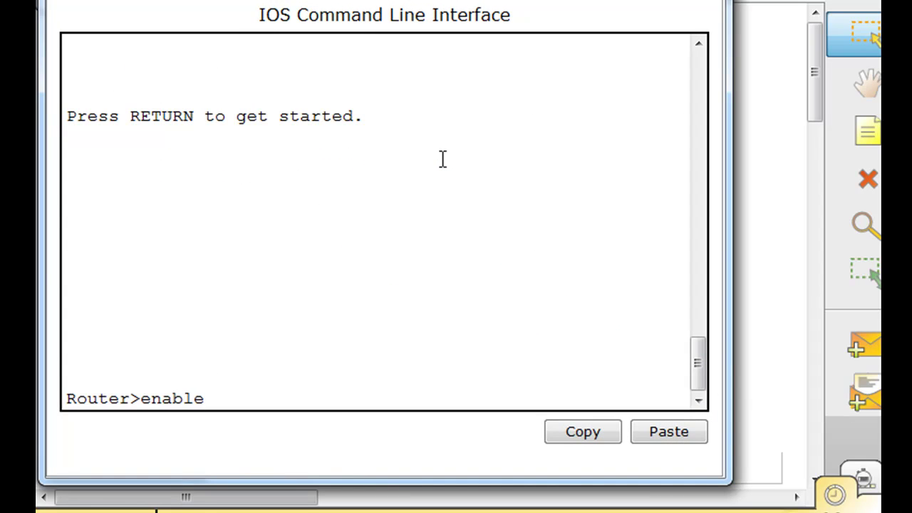
key(Return)
text(conf t)
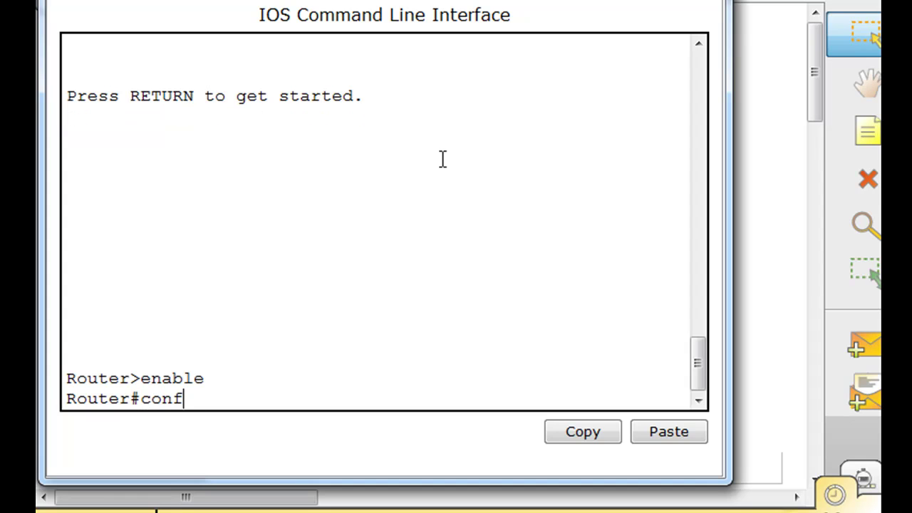
key(Return)
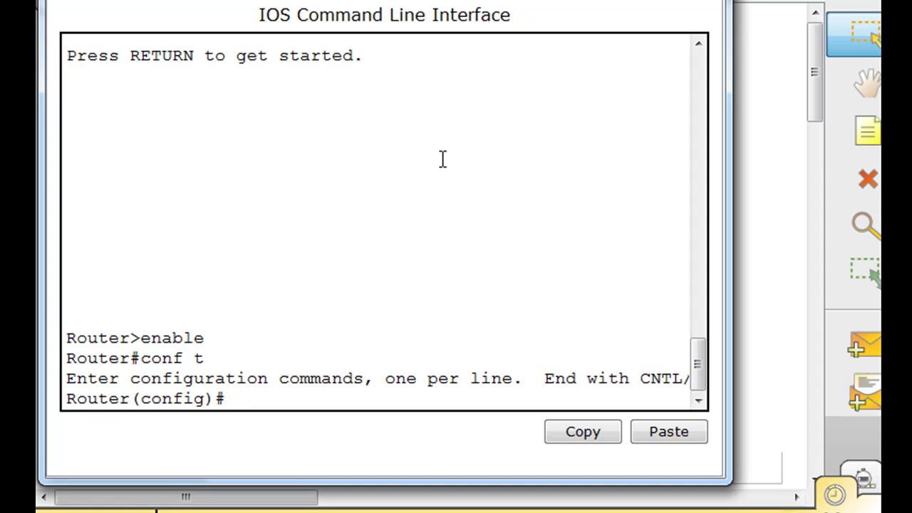
text(router eigrp)
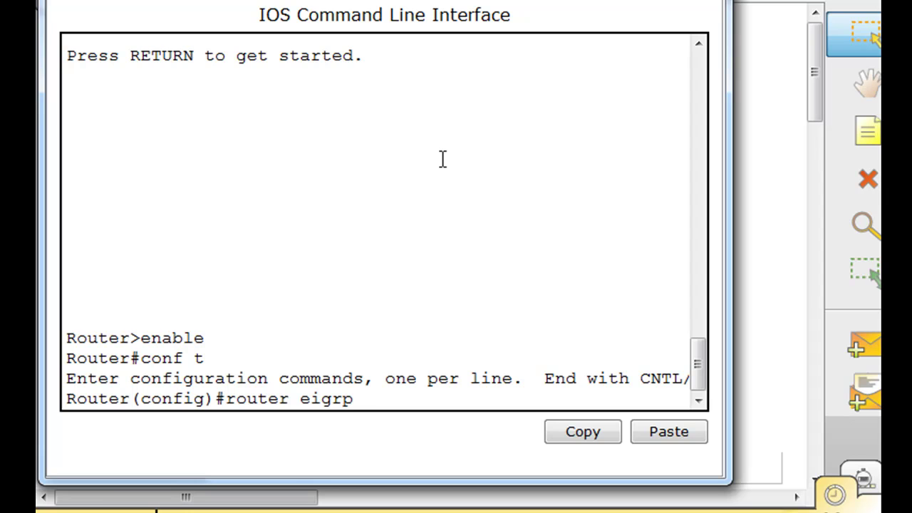
text(1)
key(Return)
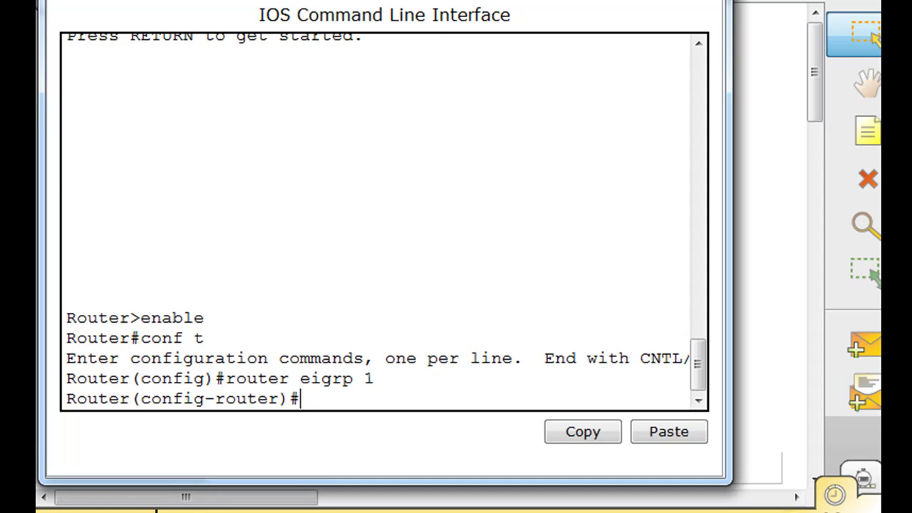
- Type network 192.168.5.0 in R1's EIGRP configuration, arranging the console window
drag(435, 0, 718, 84)
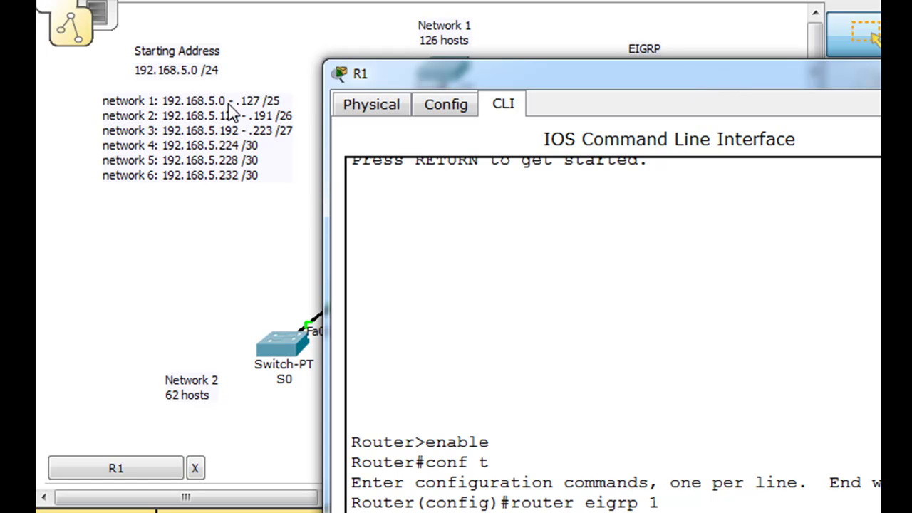
drag(613, 90, 371, 25)
text(network)
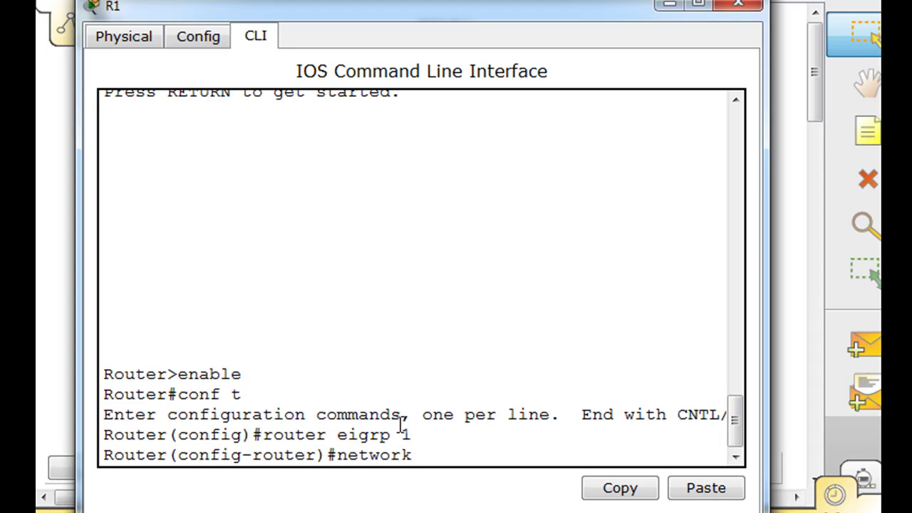
text( 192.168.5)
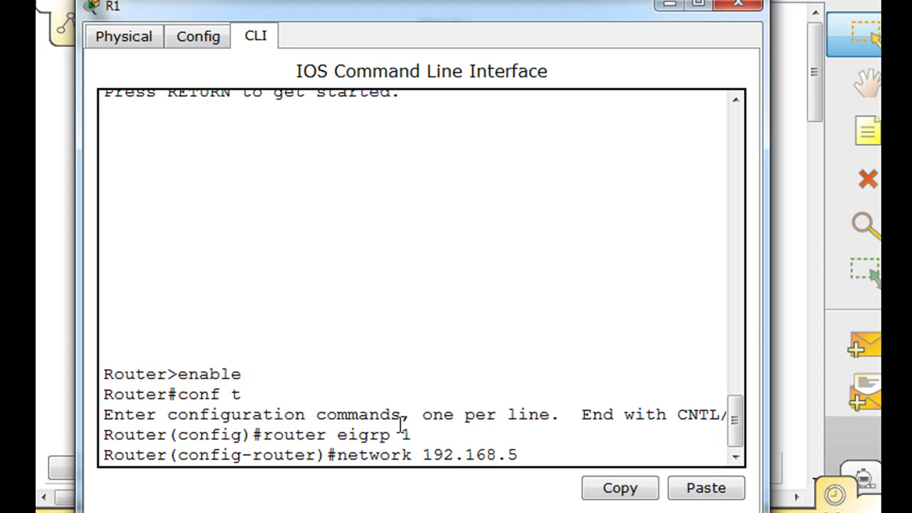
text(.0)
drag(763, 313, 883, 313)
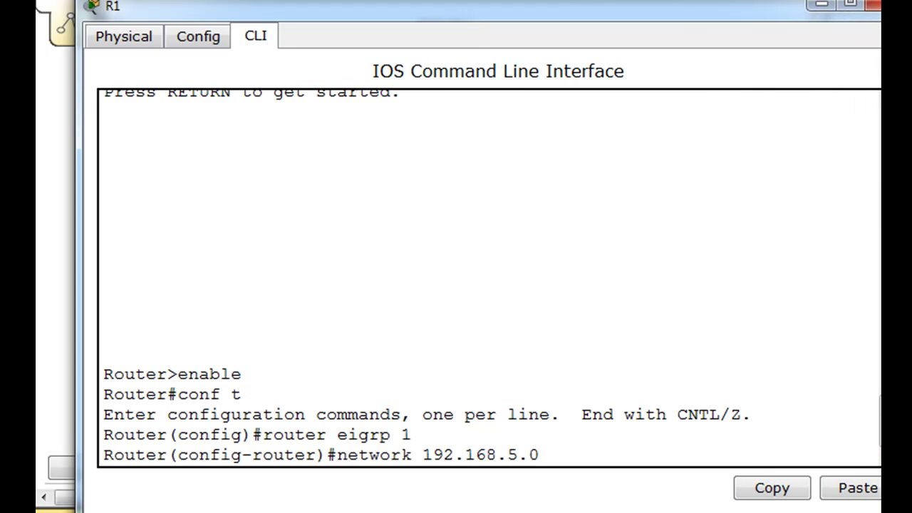
drag(692, 8, 654, 0)
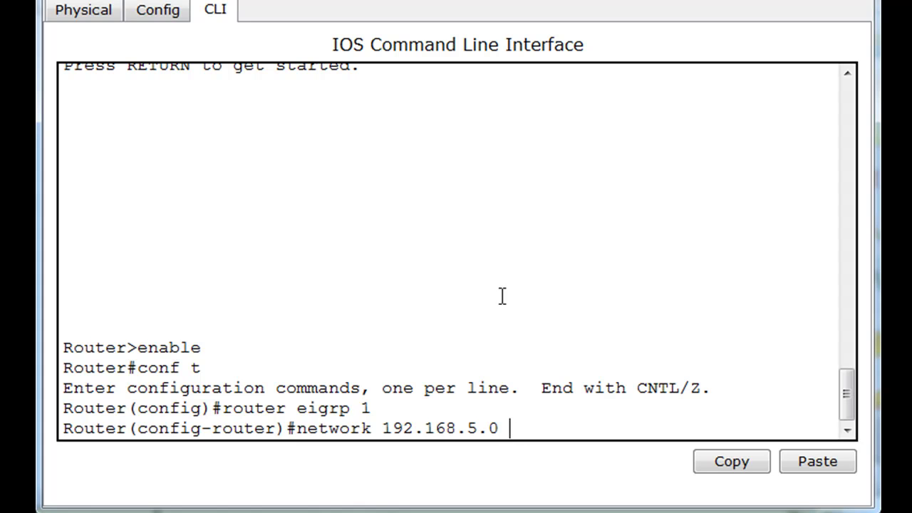
drag(513, 78, 525, 28)
- Add mask 255.255.255.128 to the line, then rewrite it as wildcard 0.0.0.127
text(255.)
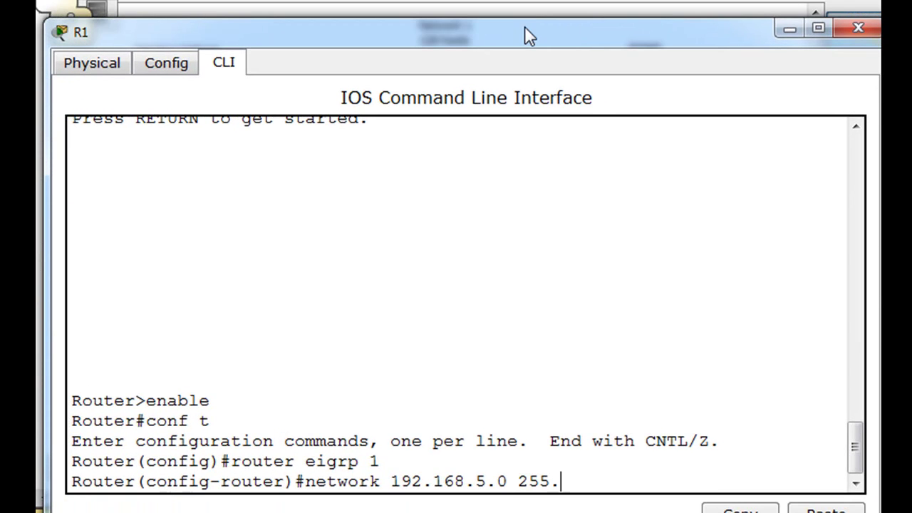
text(255.255.)
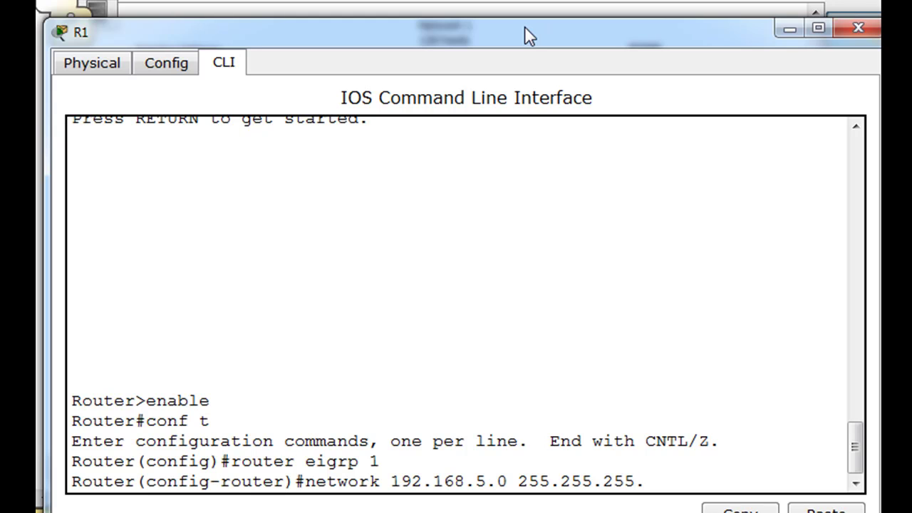
text(128)
key(Left)
key(Left)
key(Left)
key(Left)
key(Left)
key(Left)
key(Left)
key(Left)
key(Left)
key(Left)
key(Left)
key(Left)
key(Left)
key(BackSpace)
key(BackSpace)
key(BackSpace)
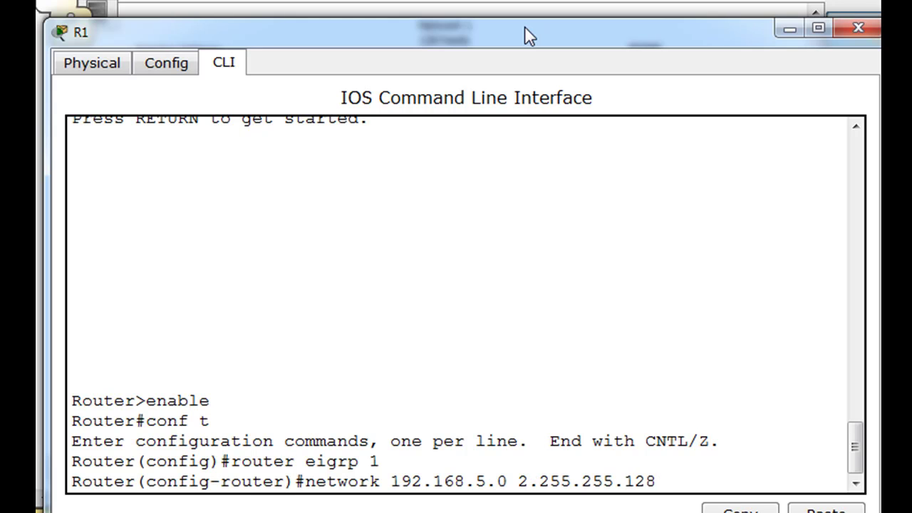
text(0)
key(Right)
key(Right)
key(Right)
key(Right)
key(BackSpace)
key(BackSpace)
key(BackSpace)
text(0)
key(Right)
key(Right)
key(Right)
key(Right)
key(BackSpace)
key(BackSpace)
key(BackSpace)
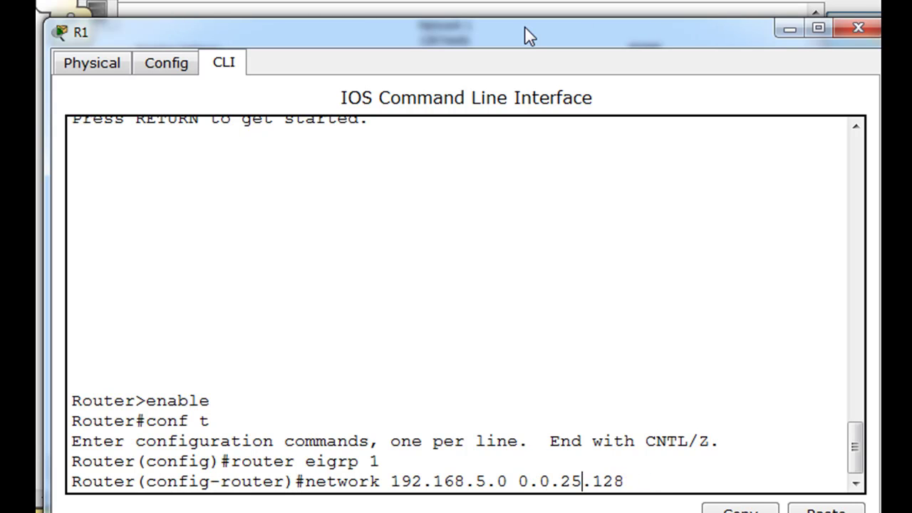
text(0)
key(Right)
key(Right)
key(Right)
key(Right)
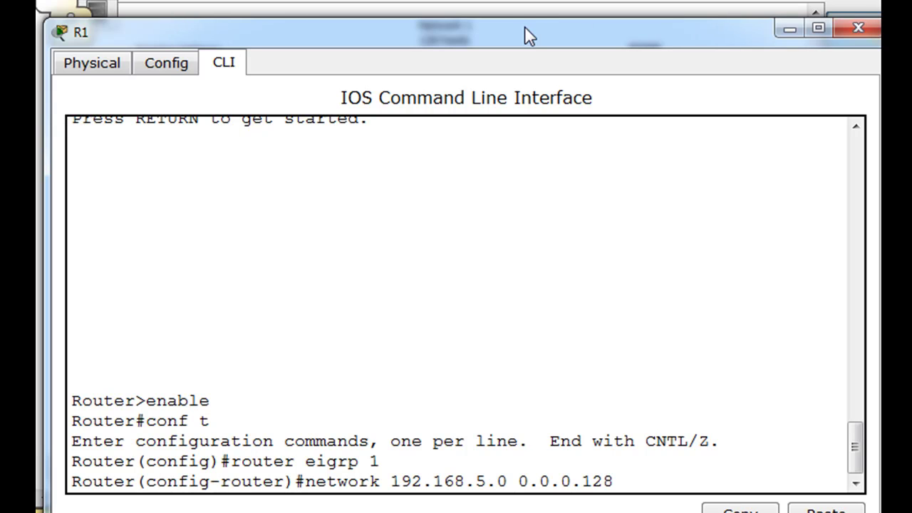
key(BackSpace)
key(BackSpace)
key(BackSpace)
text(127)
- Highlight the 0.0.0.127 wildcard and submit the network 192.168.5.0 statement
key(Left)
key(Left)
key(Left)
key(Left)
key(Left)
key(Left)
drag(519, 480, 617, 483)
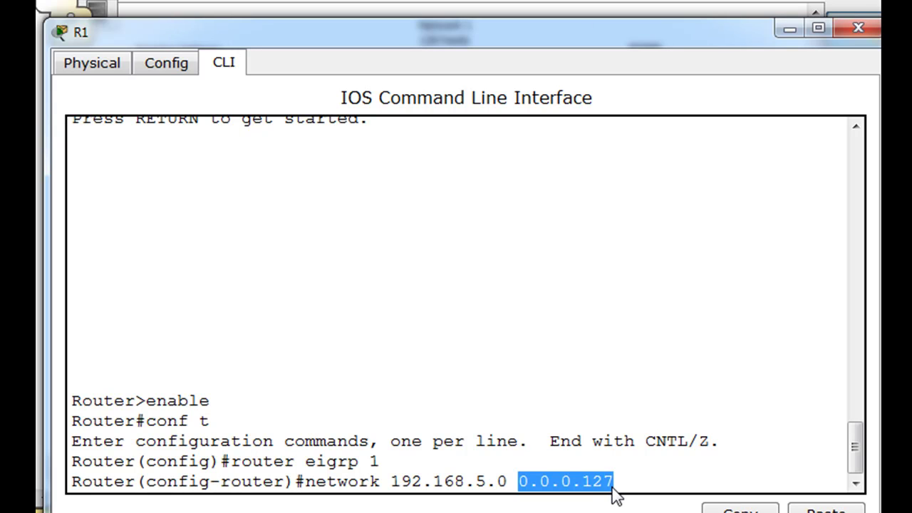
click(648, 467)
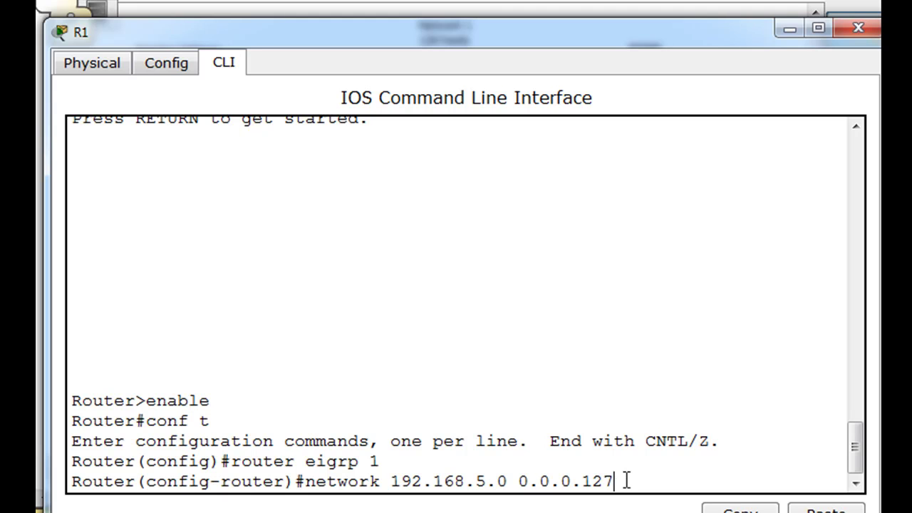
key(Return)
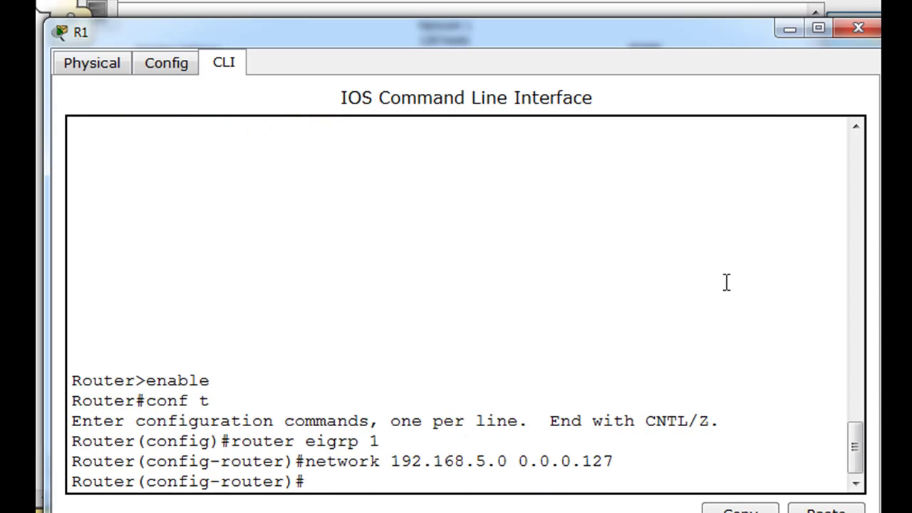
- Minimize R1 and add a note listing 255.255.255.255 and 255.255.255.128 below the EIGRP label
click(787, 27)
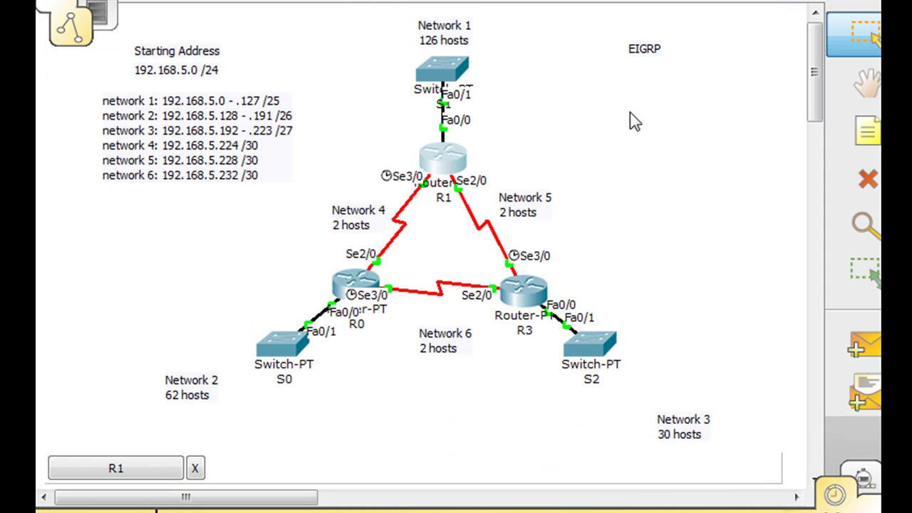
click(874, 141)
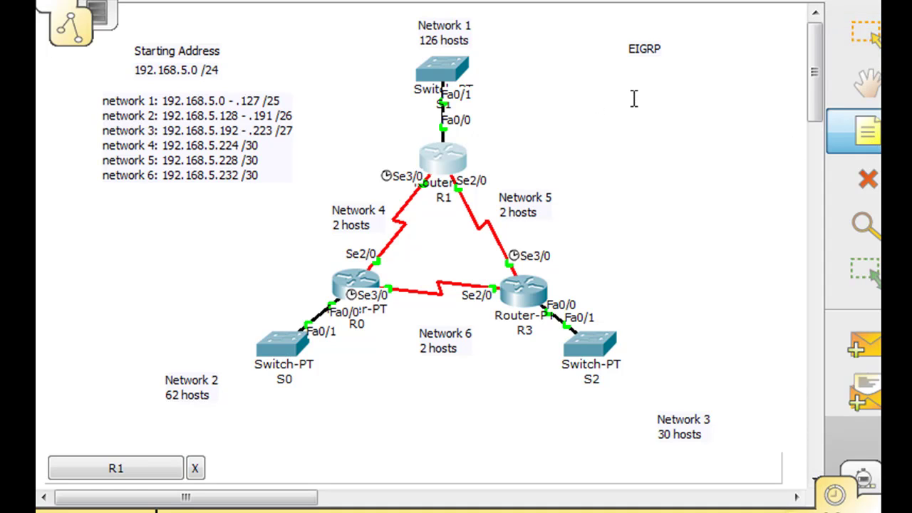
click(631, 100)
text(255)
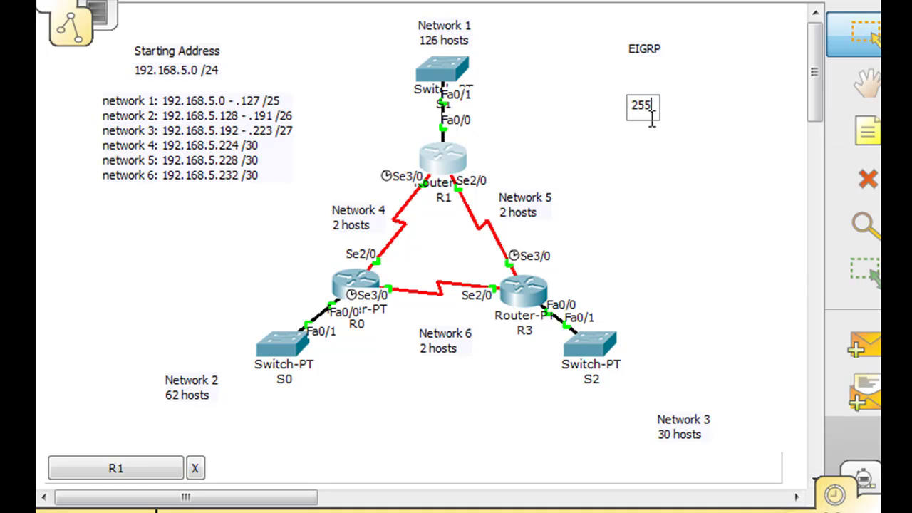
text(.255.255)
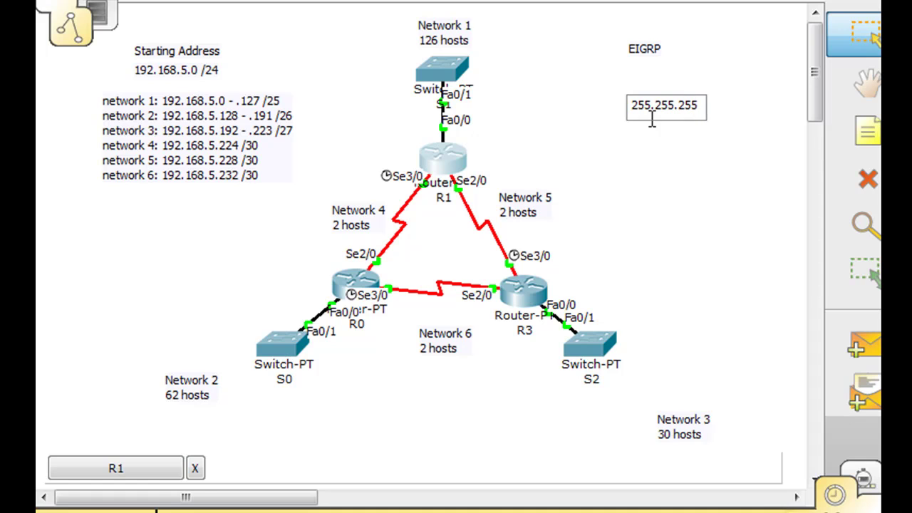
text(.255)
key(Return)
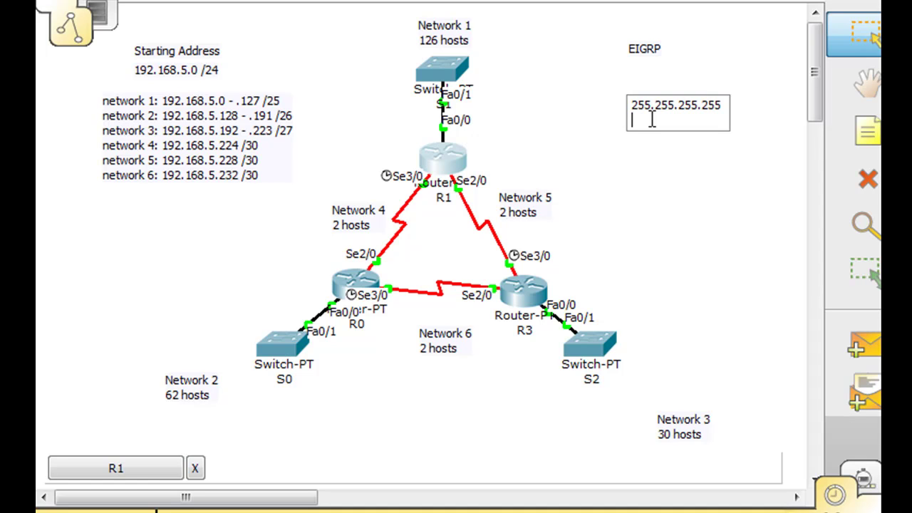
text(255.255.255.128)
drag(692, 121, 732, 114)
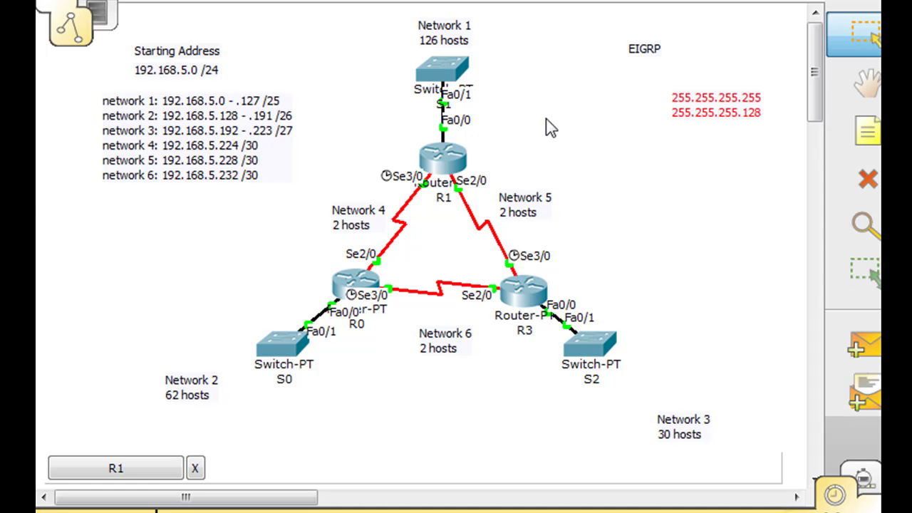
- Reopen R1's console and recall the previous network 192.168.5.0 statement
click(446, 158)
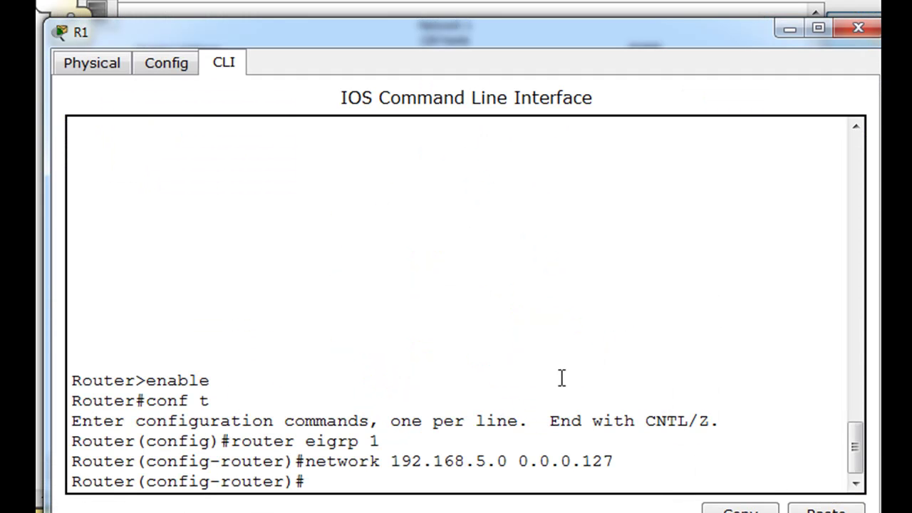
drag(617, 47, 612, 6)
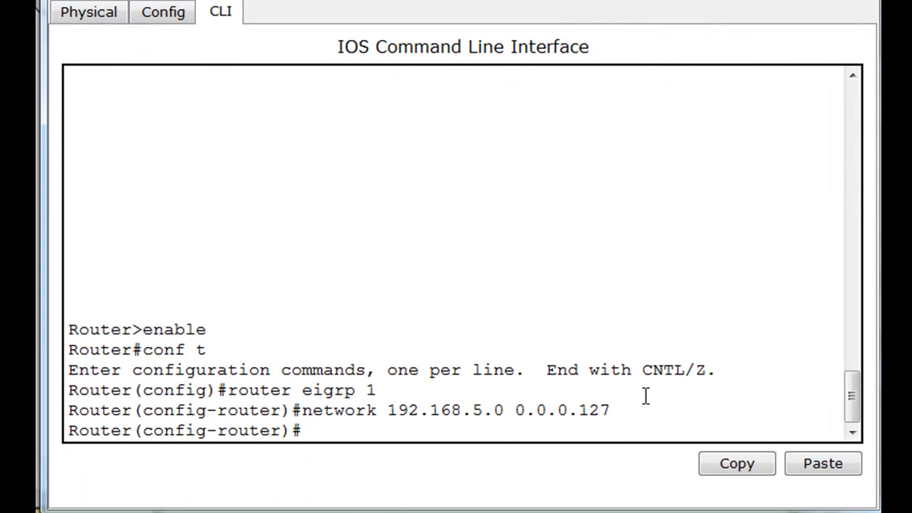
key(Up)
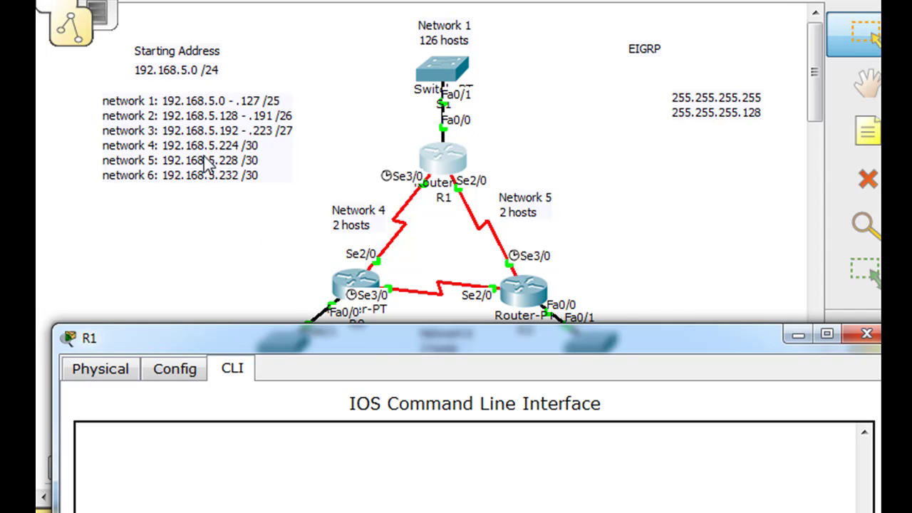
drag(385, 347, 378, 4)
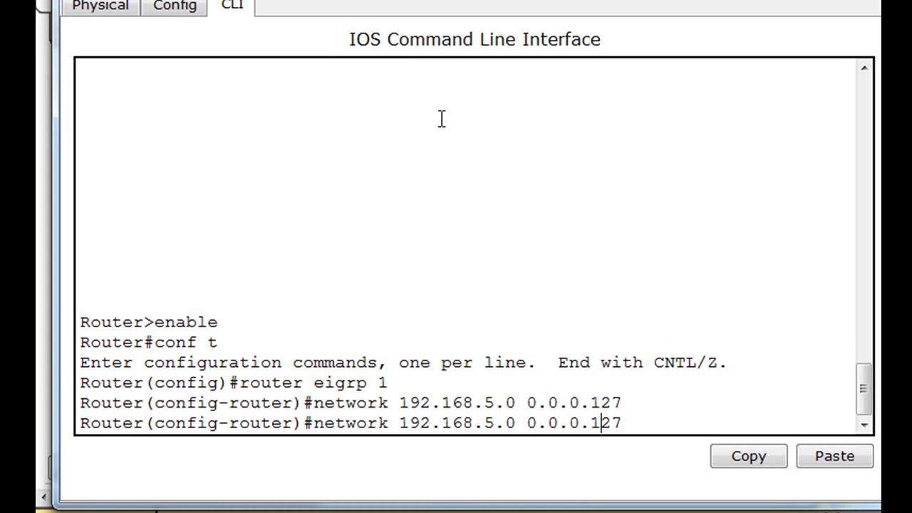
- Edit the recalled line to network 192.168.224 0.0.0.3 without entering it, then minimize R1
key(Right)
key(Right)
key(Right)
key(BackSpace)
key(BackSpace)
text(2)
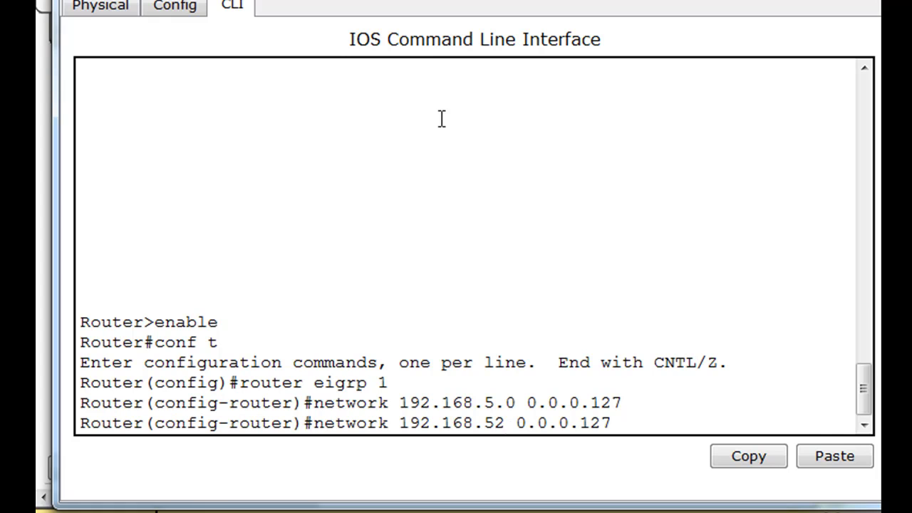
key(BackSpace)
key(BackSpace)
text(224)
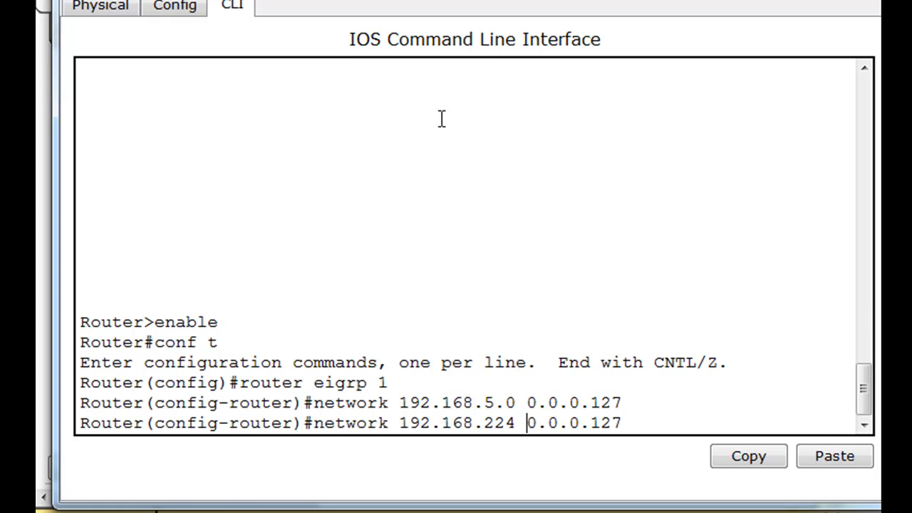
key(Right)
key(Right)
key(Right)
key(BackSpace)
key(BackSpace)
key(BackSpace)
text(3)
click(787, 7)
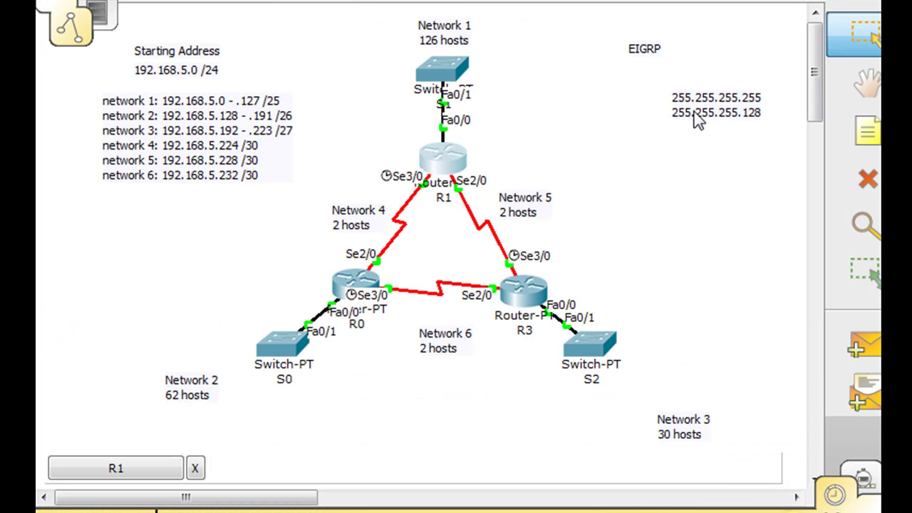
- Change the canvas note's 255.255.255.128 to 255.255.255.252
click(744, 114)
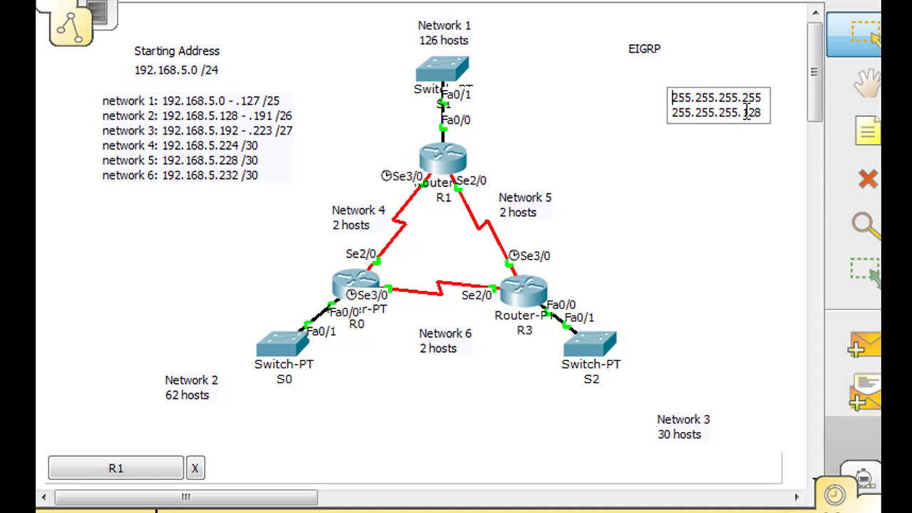
drag(744, 114, 766, 113)
click(766, 112)
text(252)
click(753, 141)
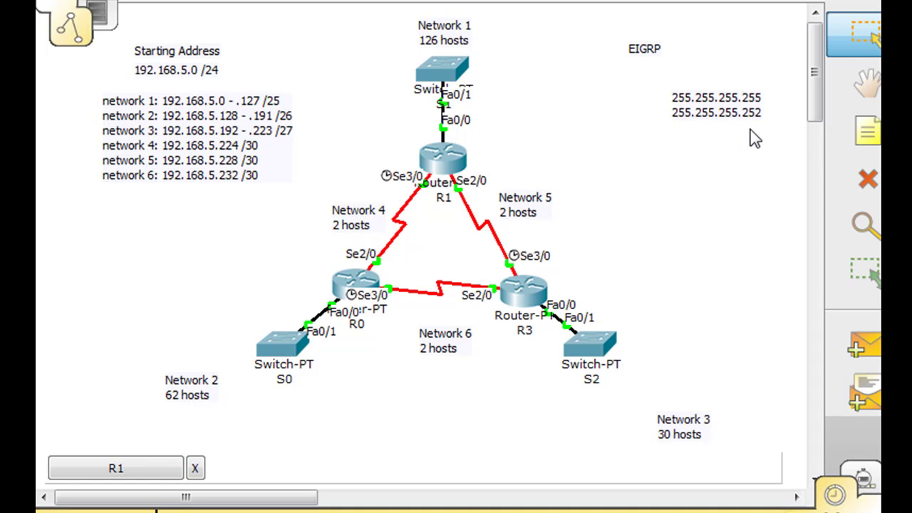
- On R1, correct the rejected statement and enter network 192.168.5.224 0.0.0.3
click(440, 164)
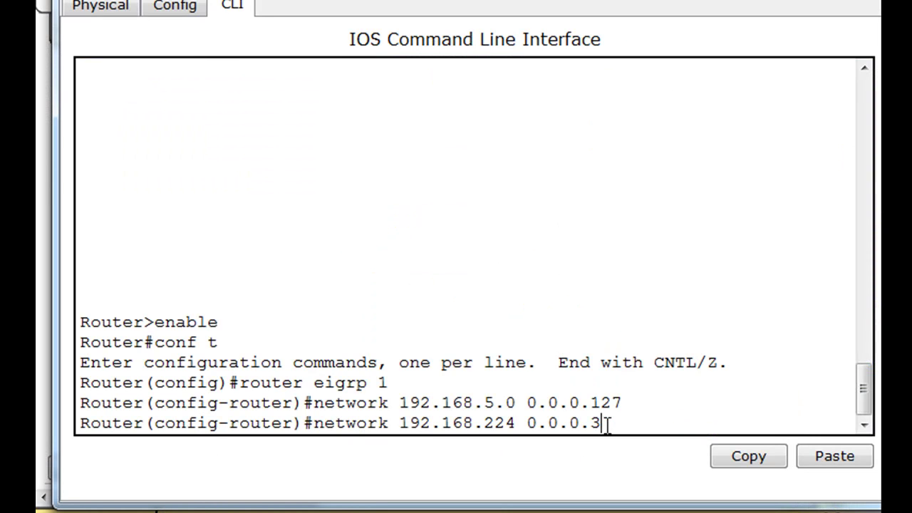
key(Return)
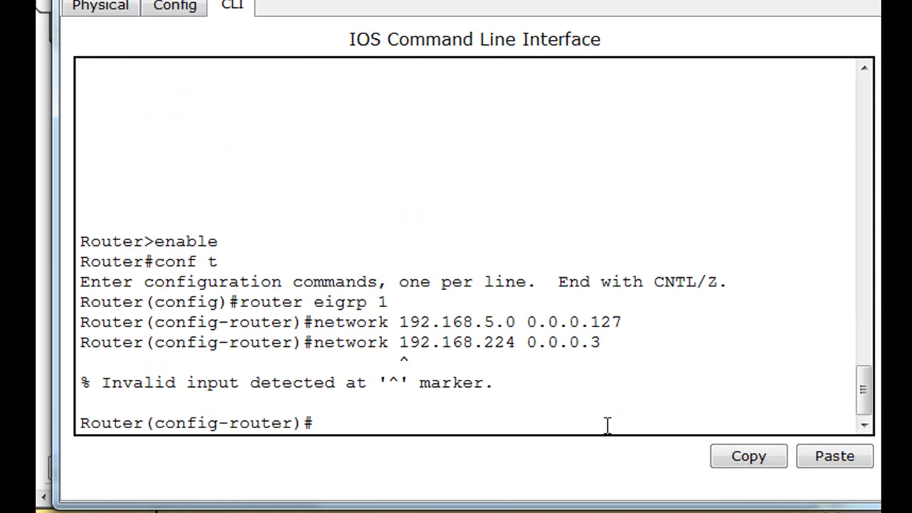
key(Up)
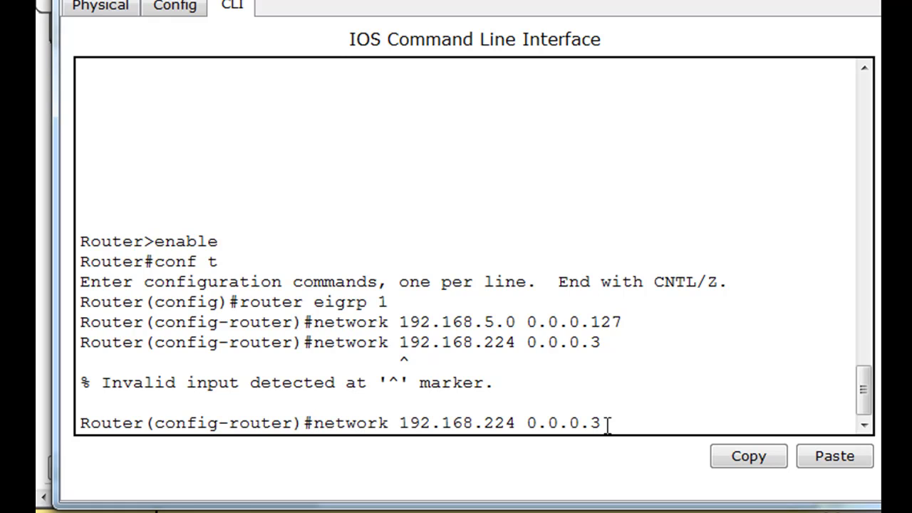
text(5.)
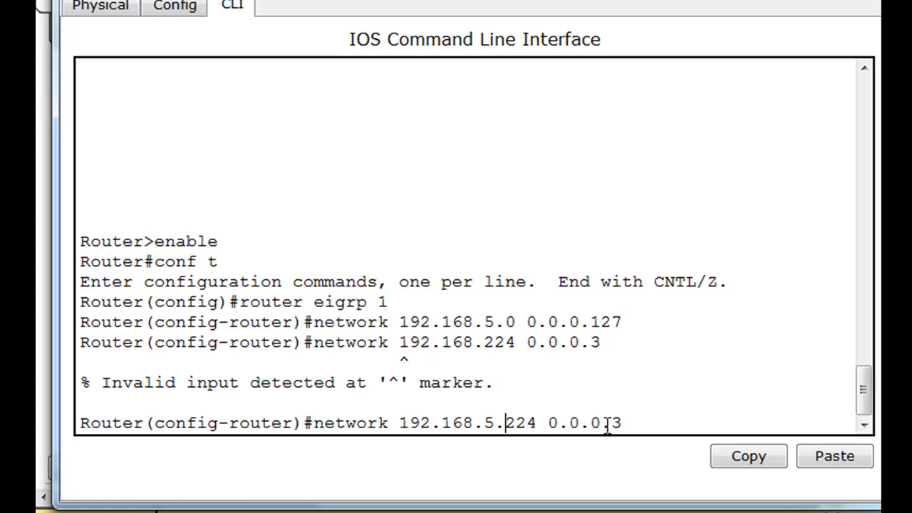
key(BackSpace)
click(609, 425)
key(Return)
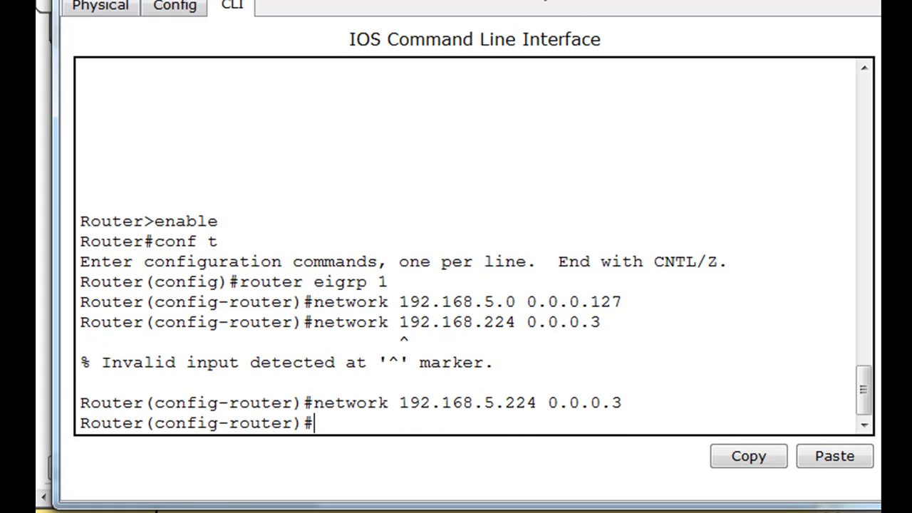
- Add network 192.168.5.228 0.0.0.3 on R1, then exit configuration mode with end
drag(560, 1, 541, 0)
key(Up)
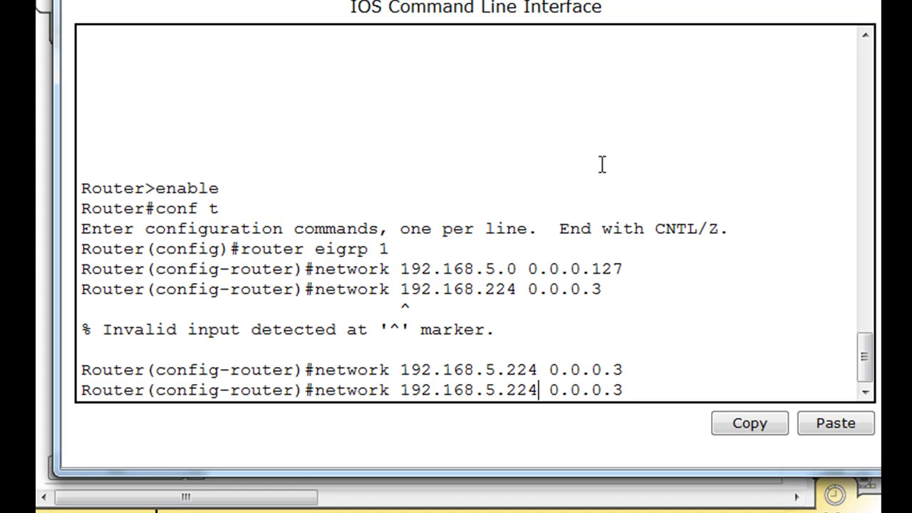
key(BackSpace)
text(8)
drag(628, 390, 547, 390)
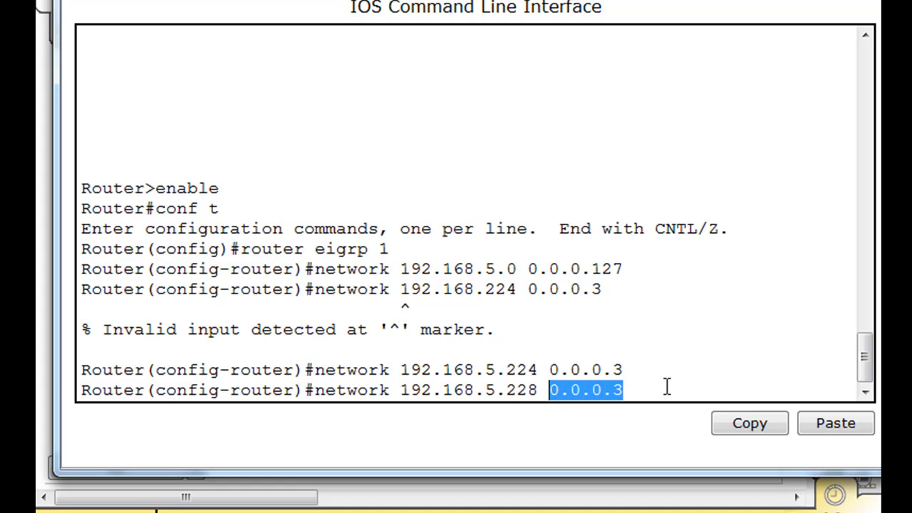
click(668, 389)
click(724, 423)
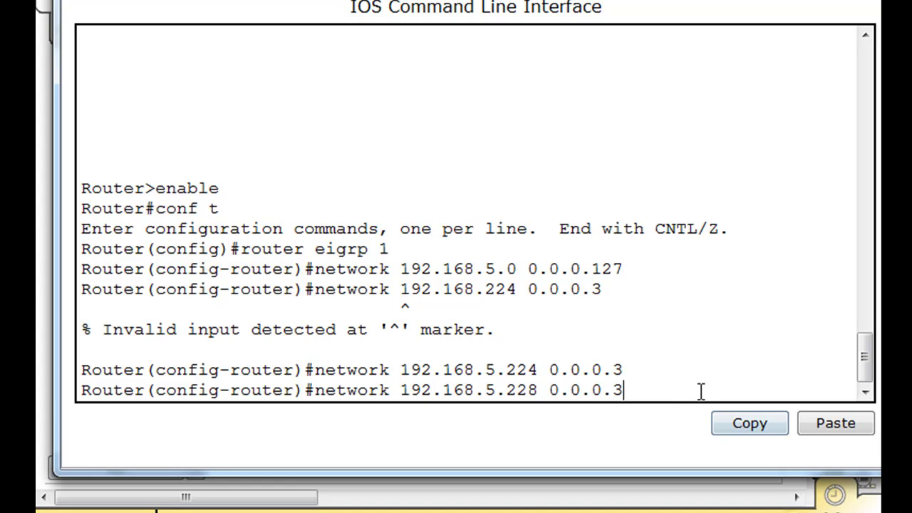
key(Return)
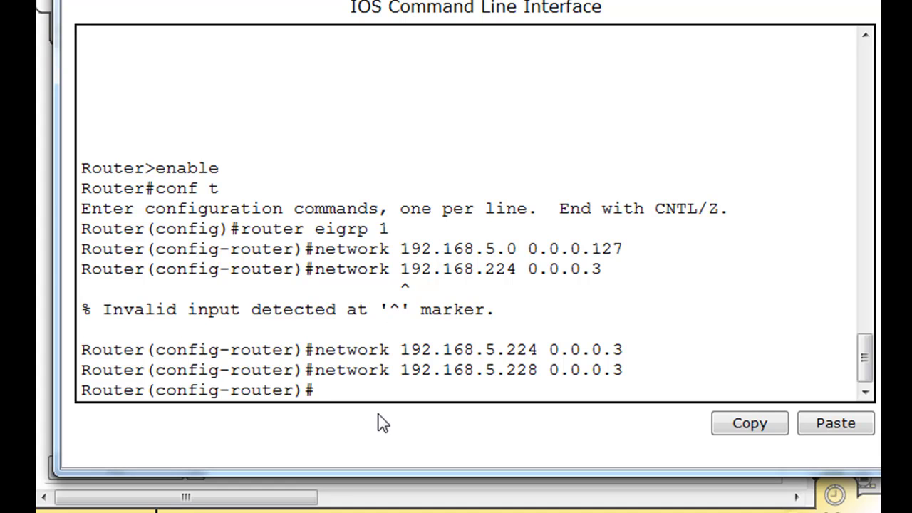
text(end)
key(Return)
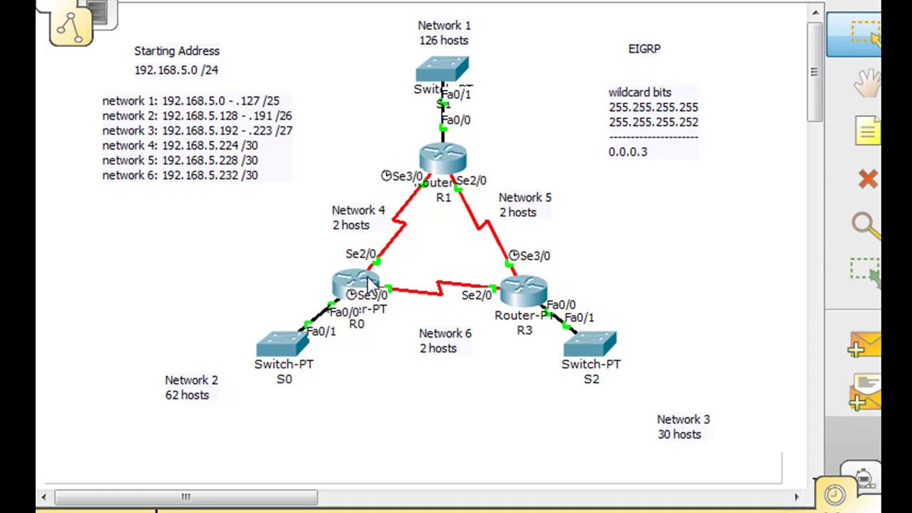
- In R0's CLI, run enable, conf and router eigrp 1 to start EIGRP process 1
mouse_move(362, 281)
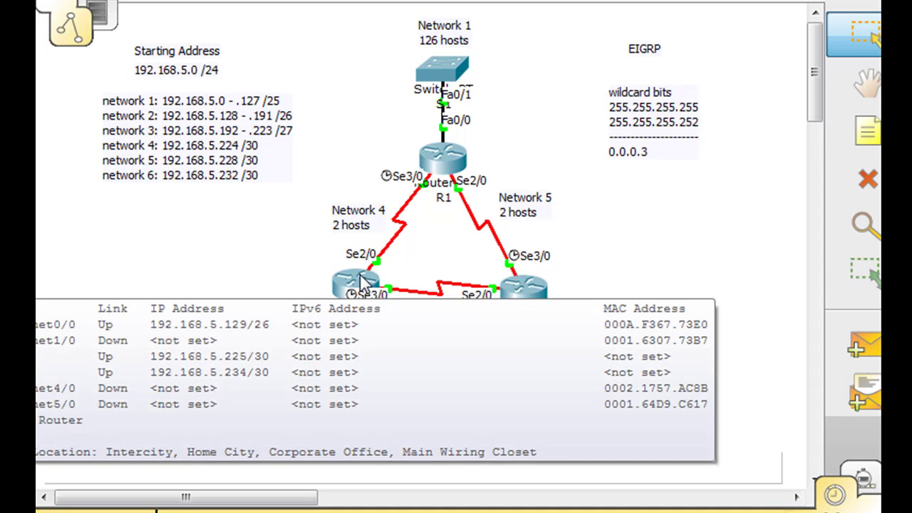
click(362, 281)
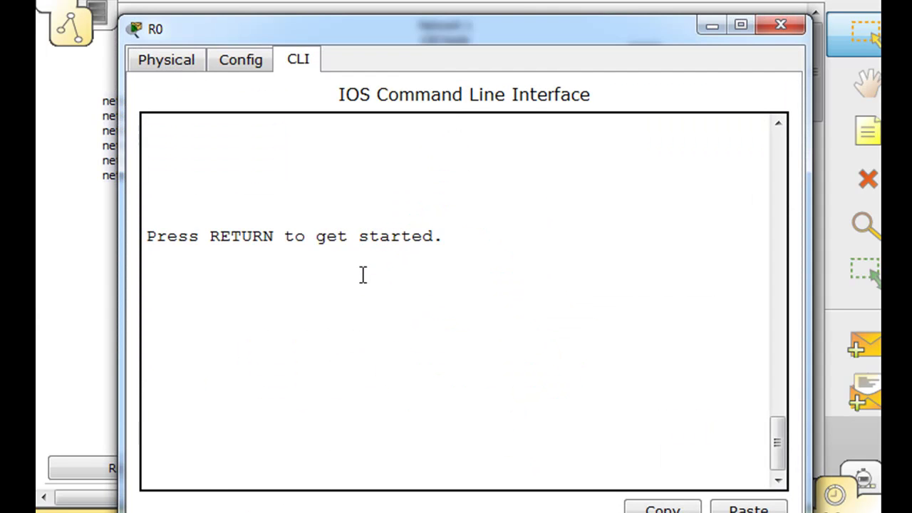
key(Return)
text(enabel)
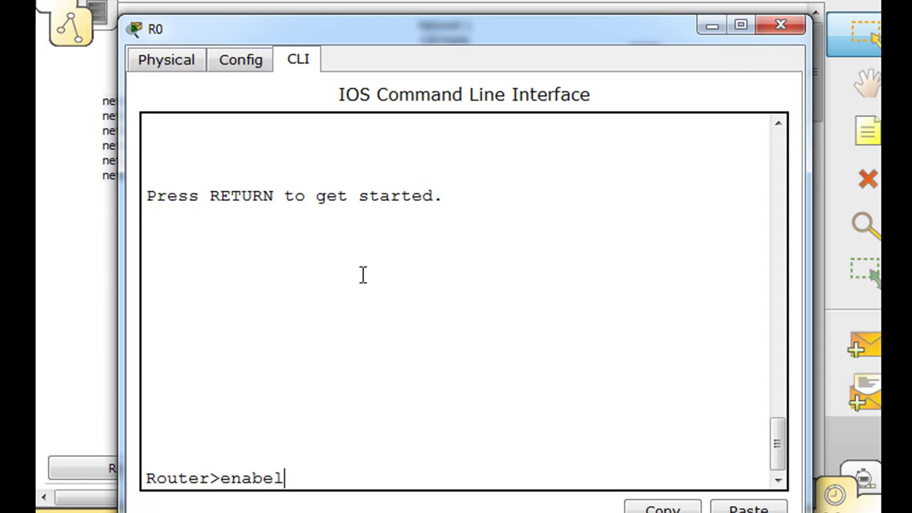
key(BackSpace)
key(BackSpace)
text(le)
key(Return)
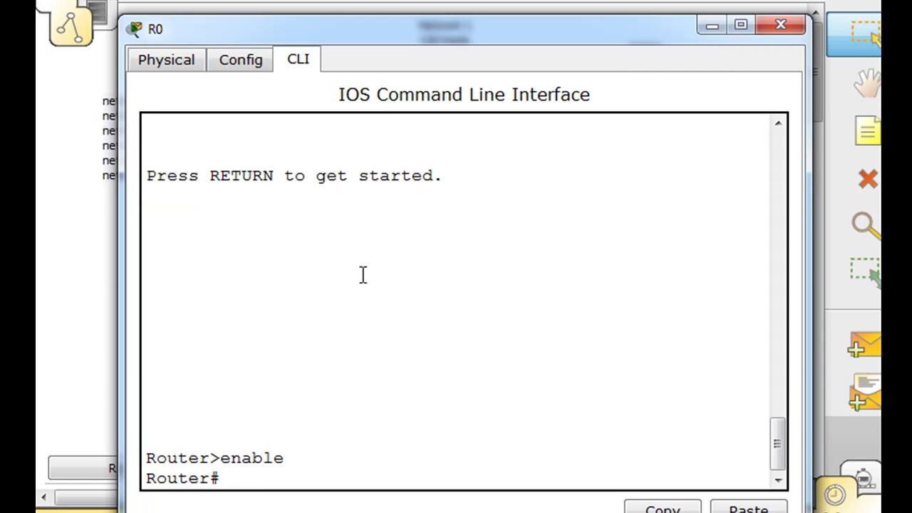
text(conf t)
key(Return)
text(rout)
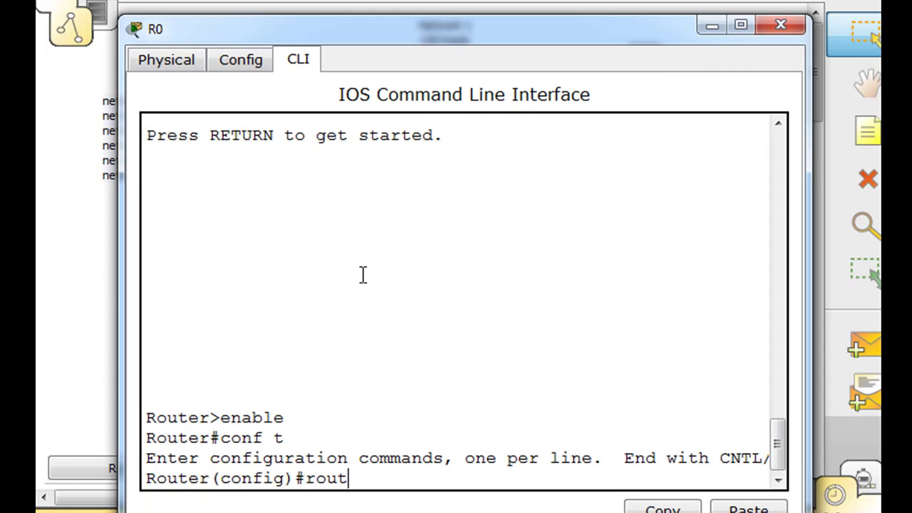
text(er eigrp)
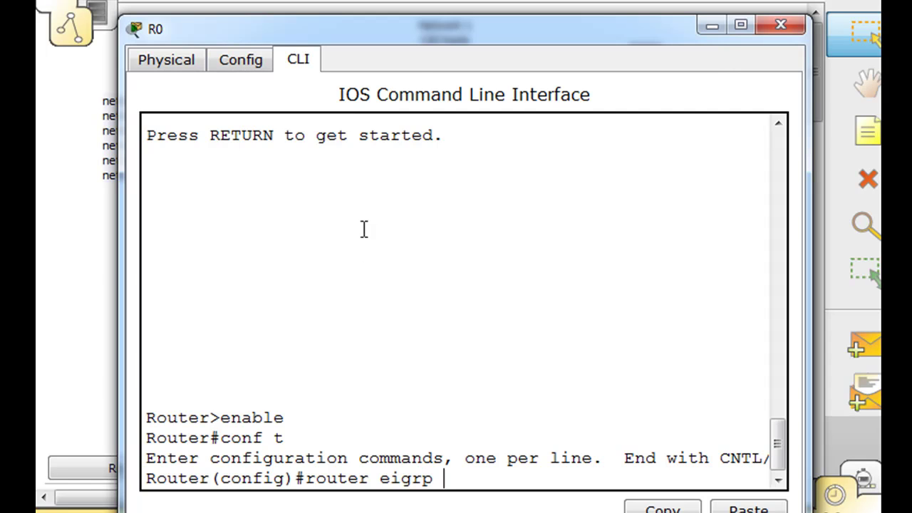
drag(446, 30, 444, 0)
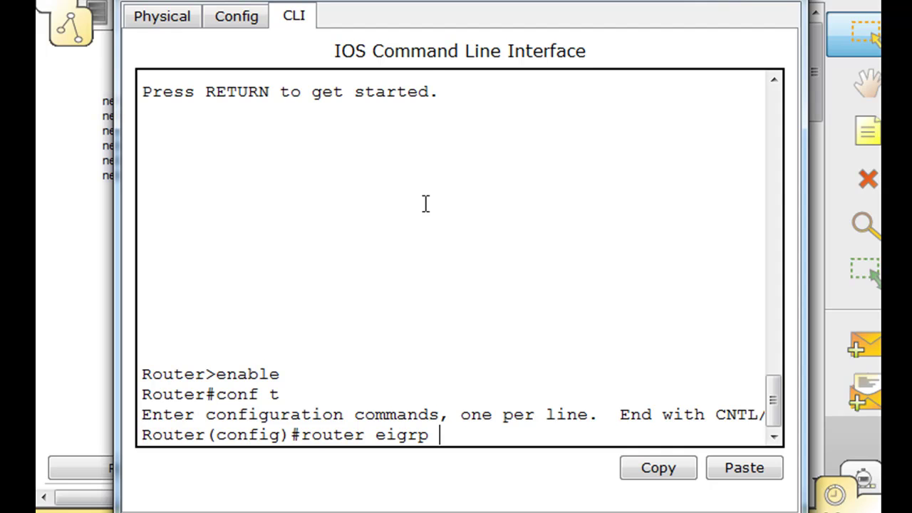
text(1)
key(Return)
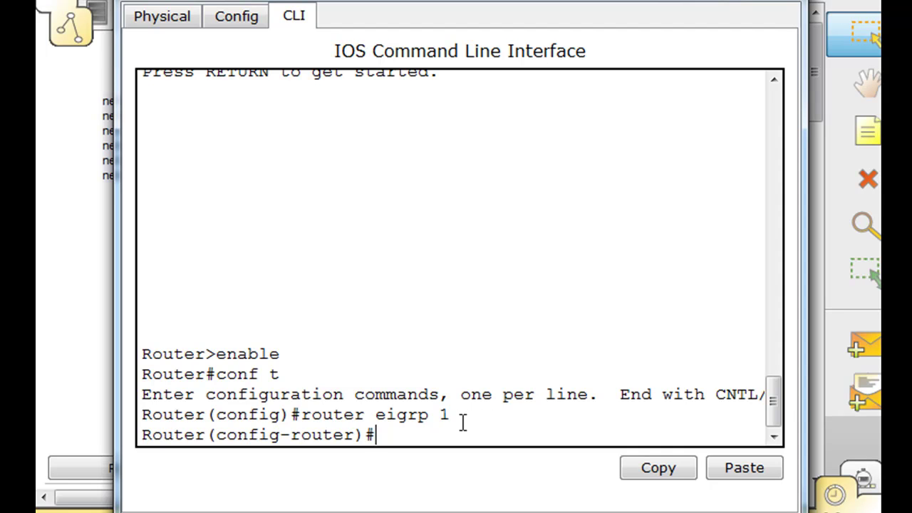
- Type network 192.168.5.128 at R0's router prompt, fixing the misspelled keyword
text(netowrk)
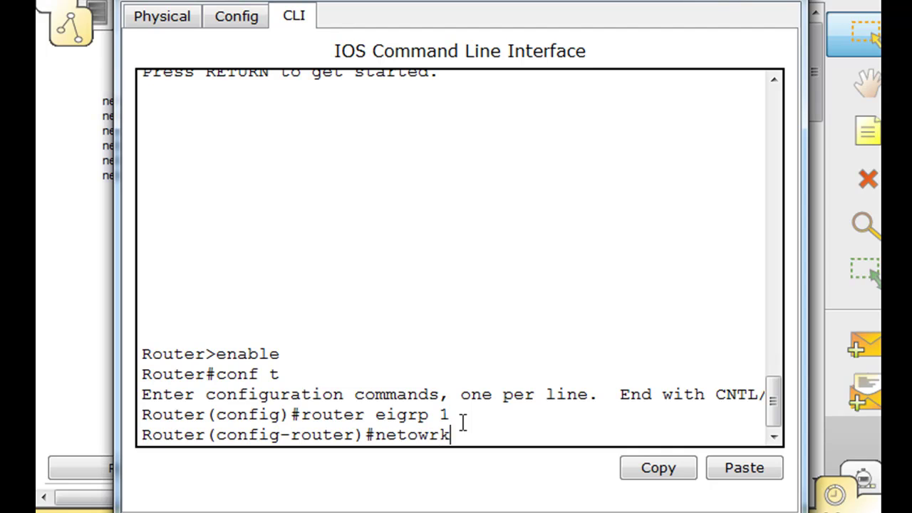
key(BackSpace)
key(BackSpace)
text(ork)
key(Left)
key(Left)
key(BackSpace)
key(Right)
key(Right)
text(192.168.5.128)
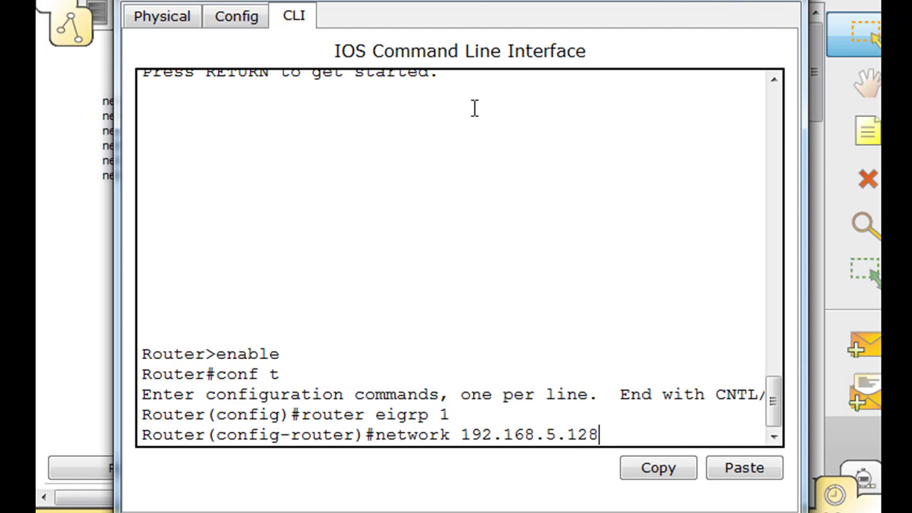
drag(470, 4, 393, 151)
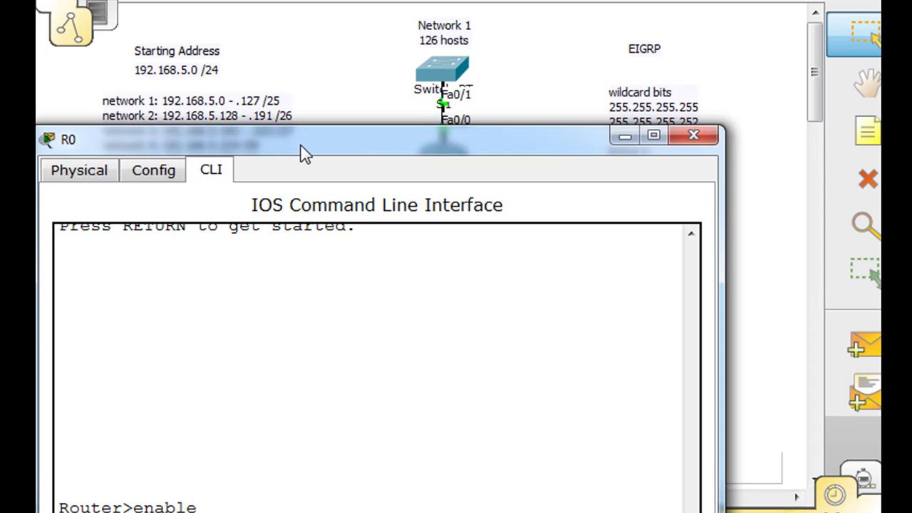
- Change the wildcard note to 255.255.255.192 giving 0.0.0.63, then bring R0's console back
drag(303, 154, 380, 8)
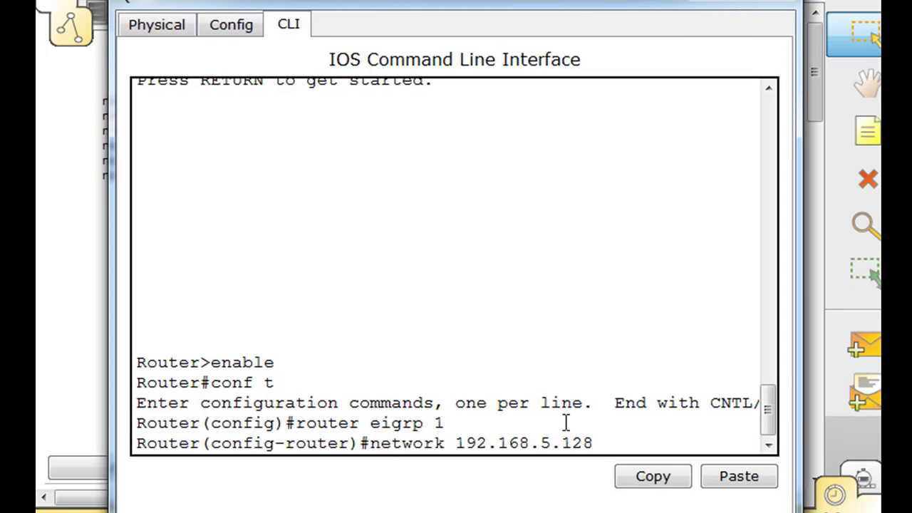
click(685, 244)
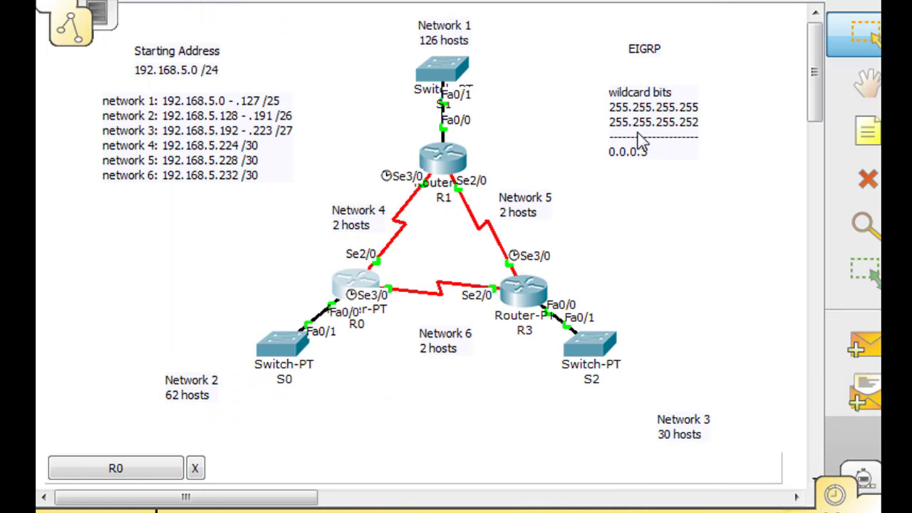
double_click(682, 126)
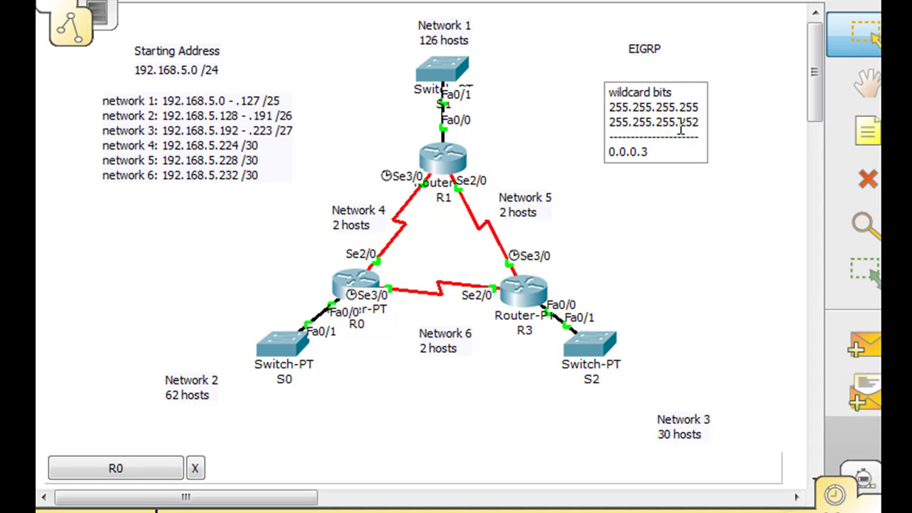
double_click(681, 127)
text(19)
click(707, 207)
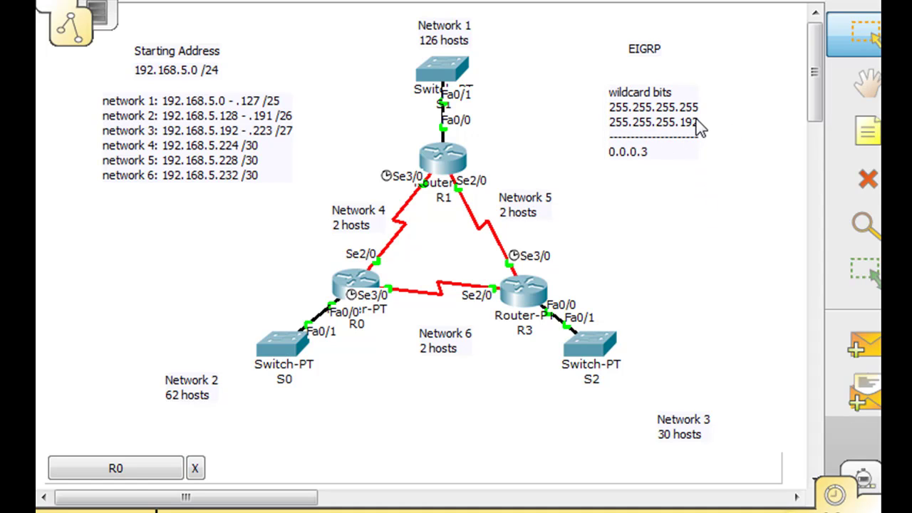
click(646, 159)
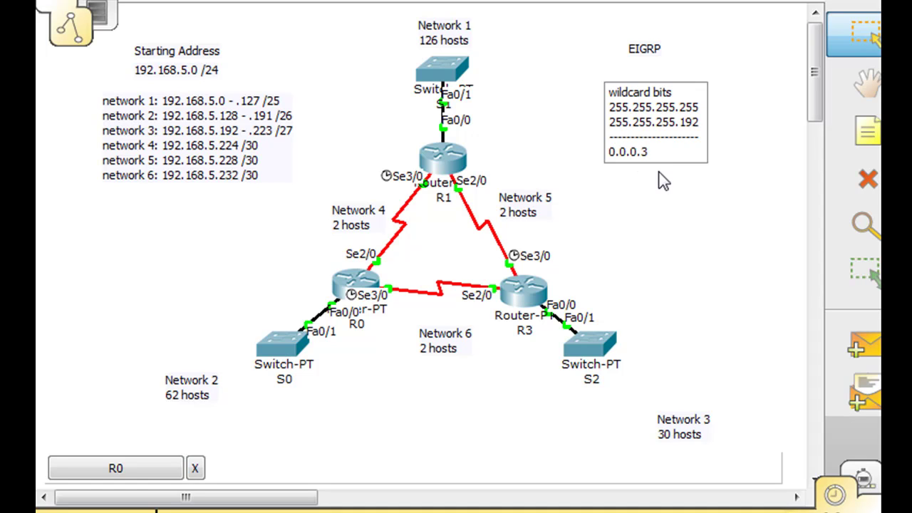
text(6)
click(359, 289)
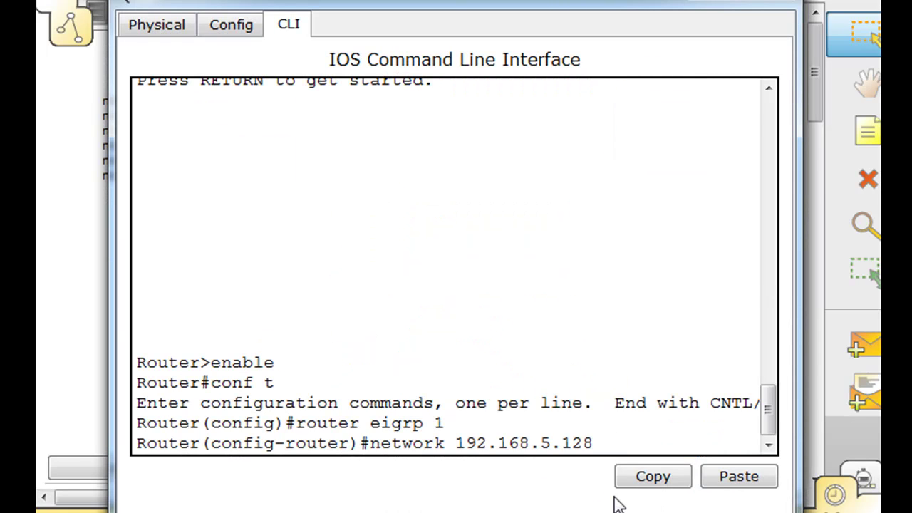
- Complete and enter network 192.168.5.128 0.0.0.63 on R0
text(0.0.0.63)
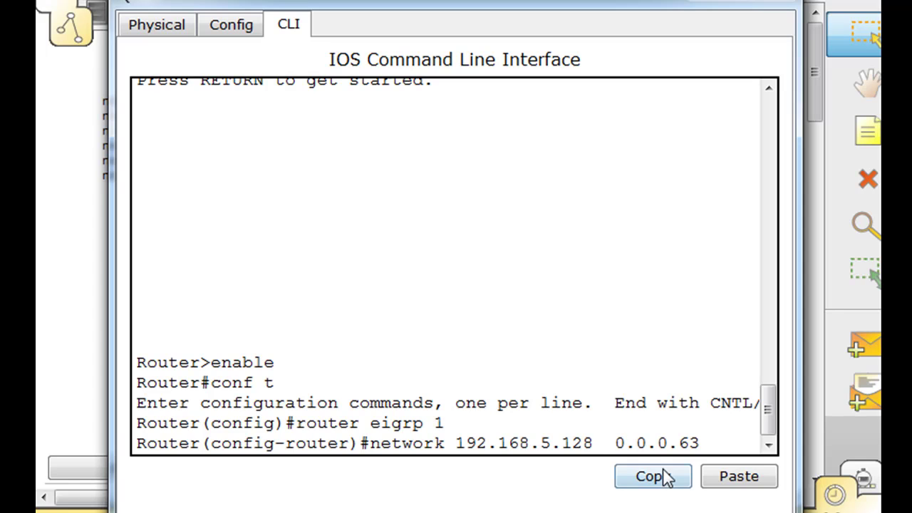
key(BackSpace)
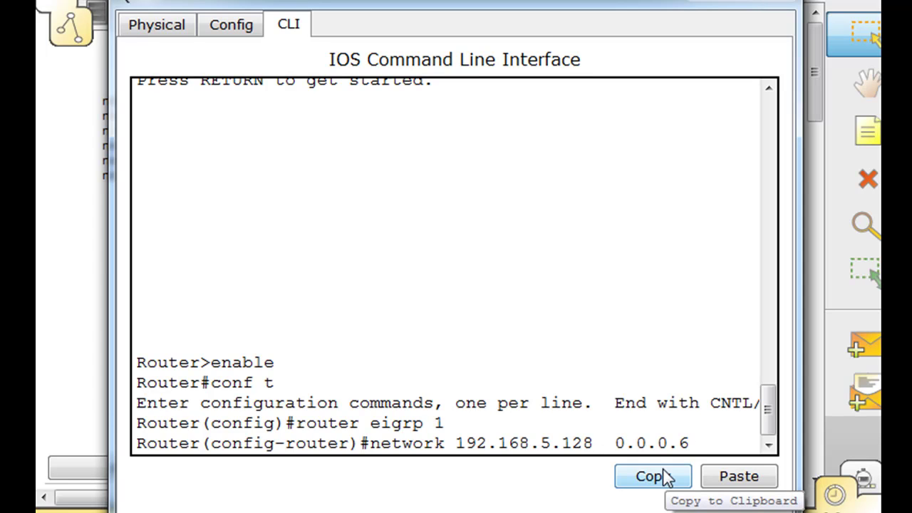
text(3)
key(BackSpace)
key(BackSpace)
key(BackSpace)
key(BackSpace)
key(BackSpace)
key(BackSpace)
key(BackSpace)
key(BackSpace)
key(BackSpace)
key(BackSpace)
text(0.0.0)
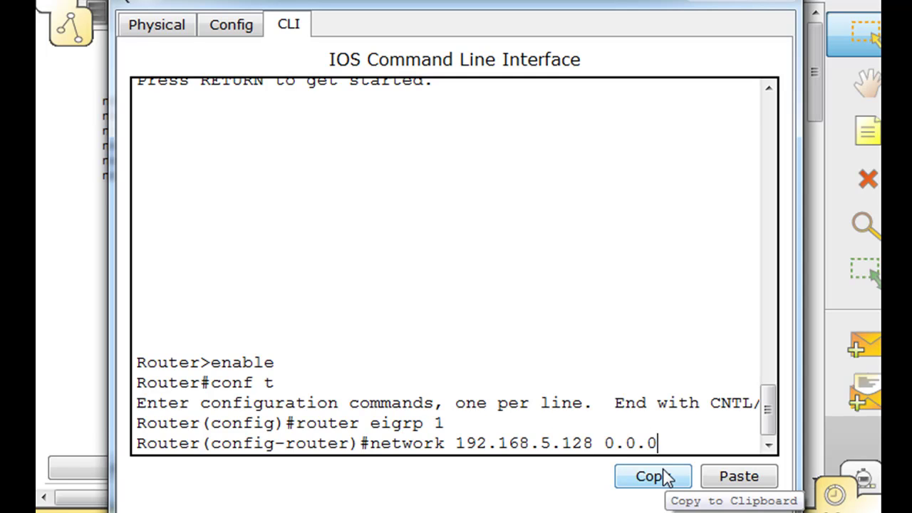
text(.63)
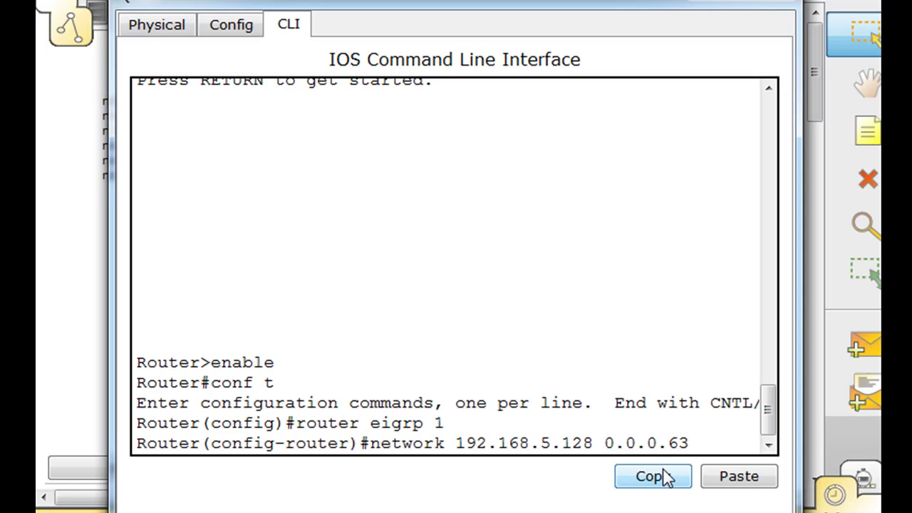
key(Return)
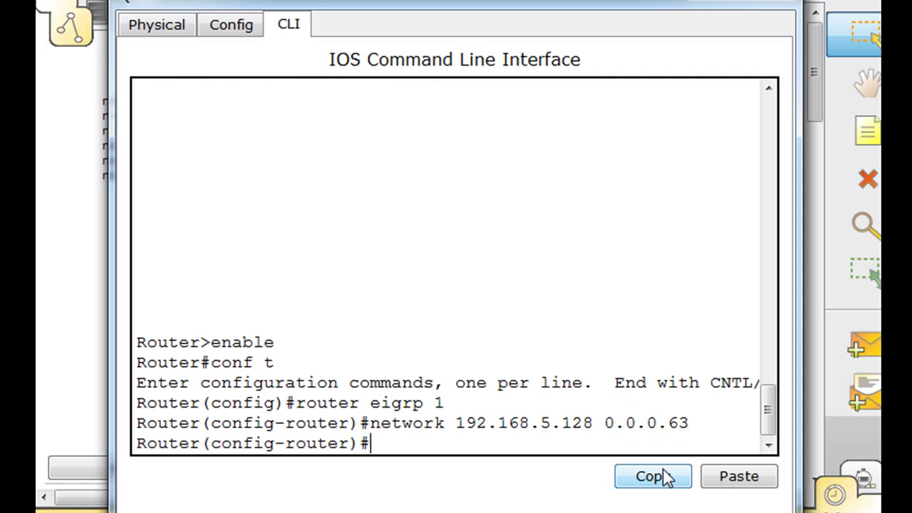
- Add network 192.168.5.224 0.0.0.3 on R0 by editing the recalled statement
key(Up)
key(Left)
key(Left)
key(Left)
key(Left)
key(Left)
key(Left)
key(Left)
key(Left)
key(Left)
key(Left)
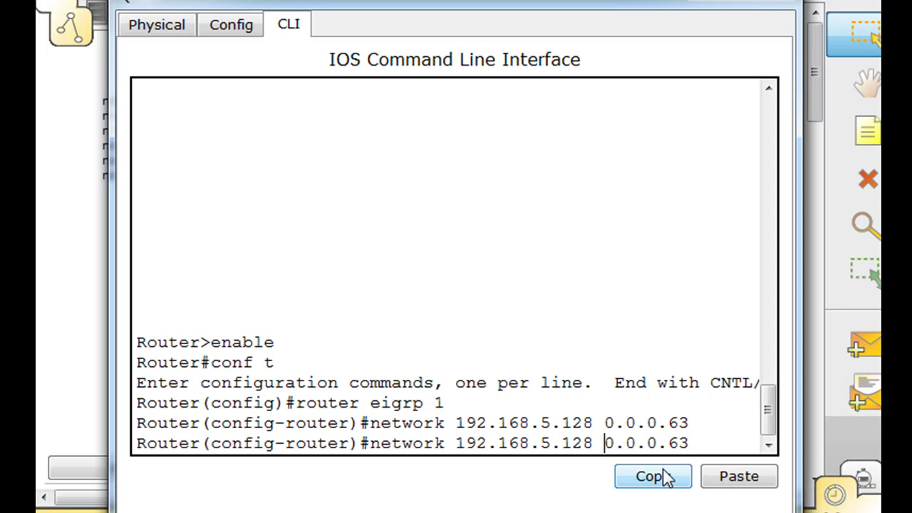
drag(600, 2, 622, 0)
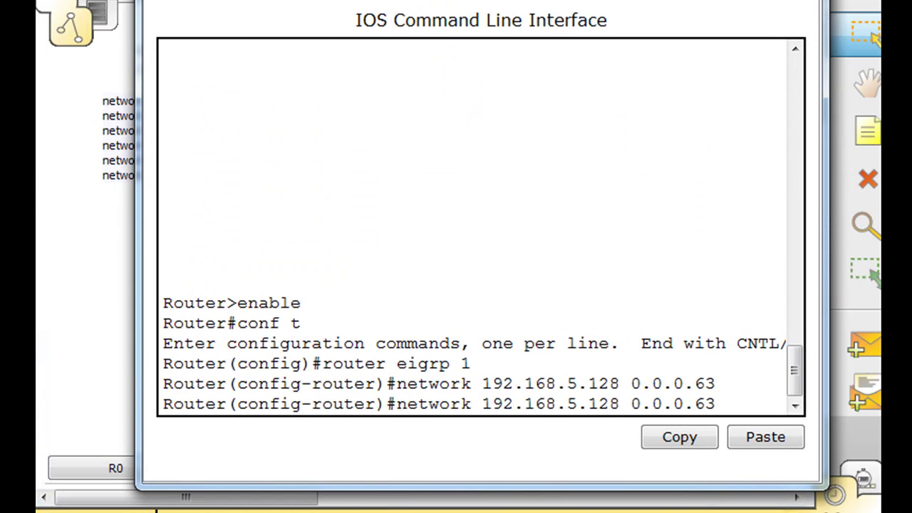
key(BackSpace)
key(BackSpace)
key(BackSpace)
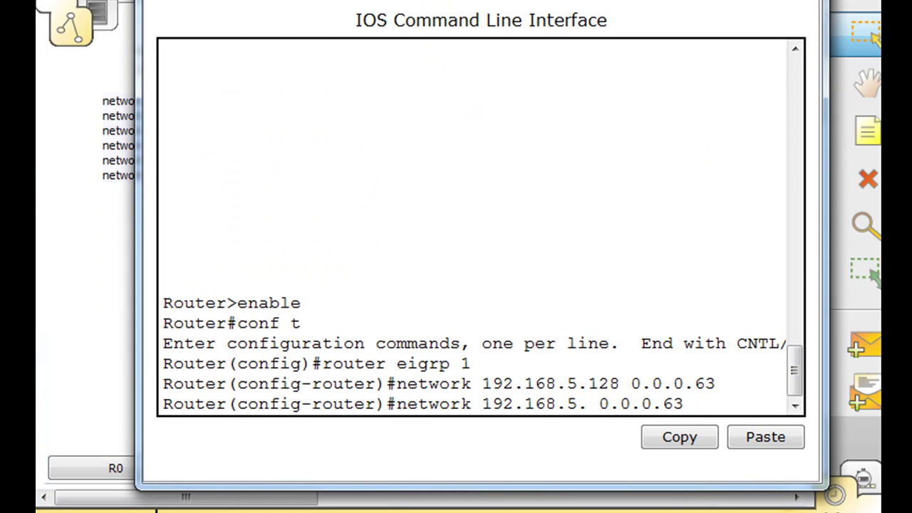
text(224)
key(Right)
key(Right)
key(Right)
key(Right)
key(Right)
key(Right)
key(Right)
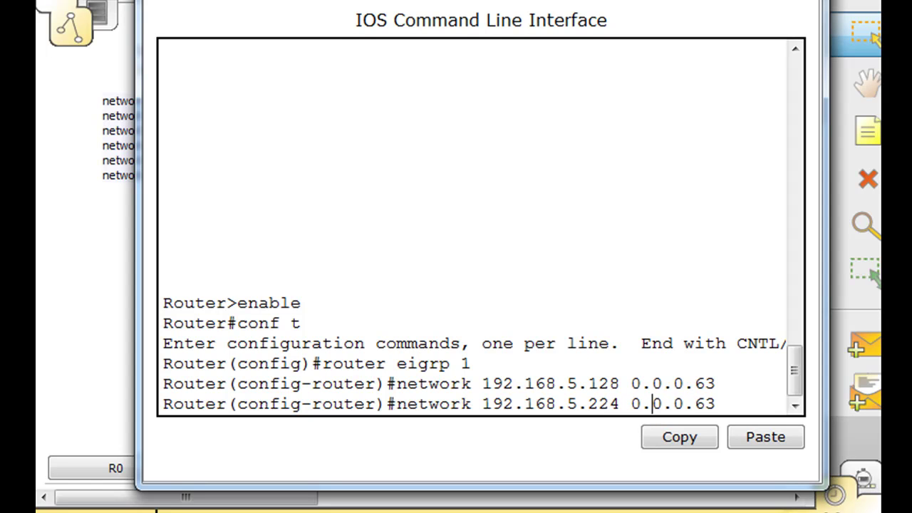
key(Delete)
key(Return)
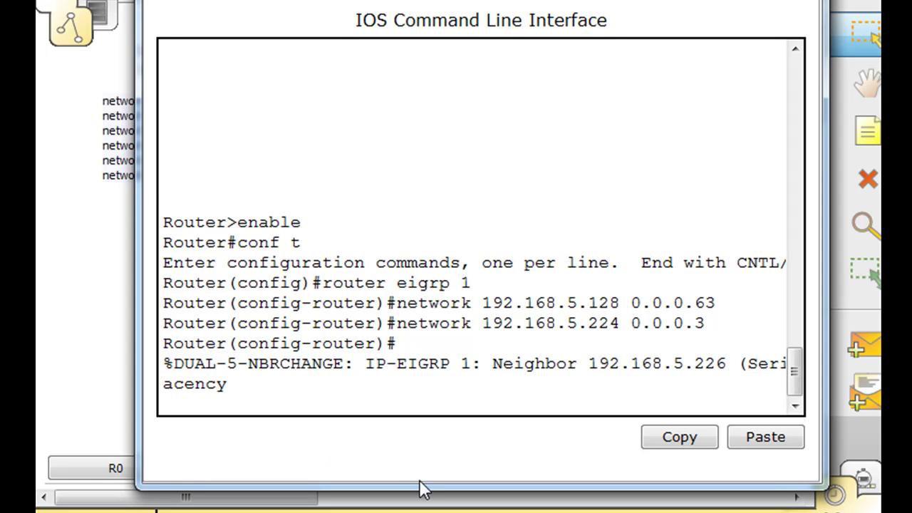
- Add network 192.168.5.232 0.0.0.3 to R0's EIGRP process and exit with end
drag(480, 20, 468, 12)
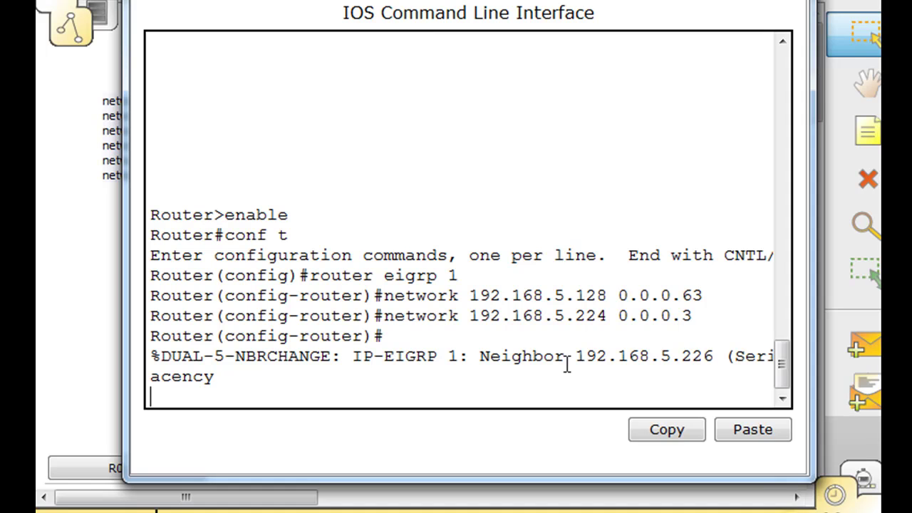
drag(499, 0, 500, 0)
key(Return)
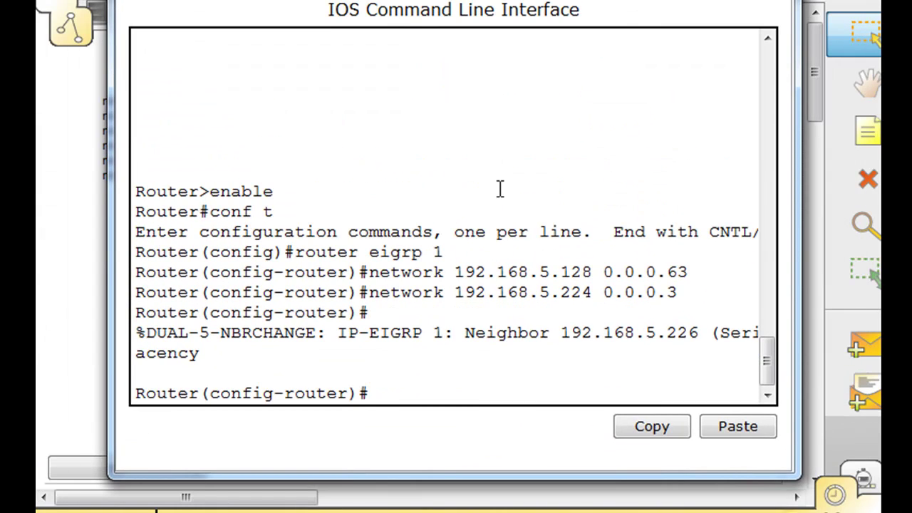
key(Up)
key(Left)
key(Left)
key(Left)
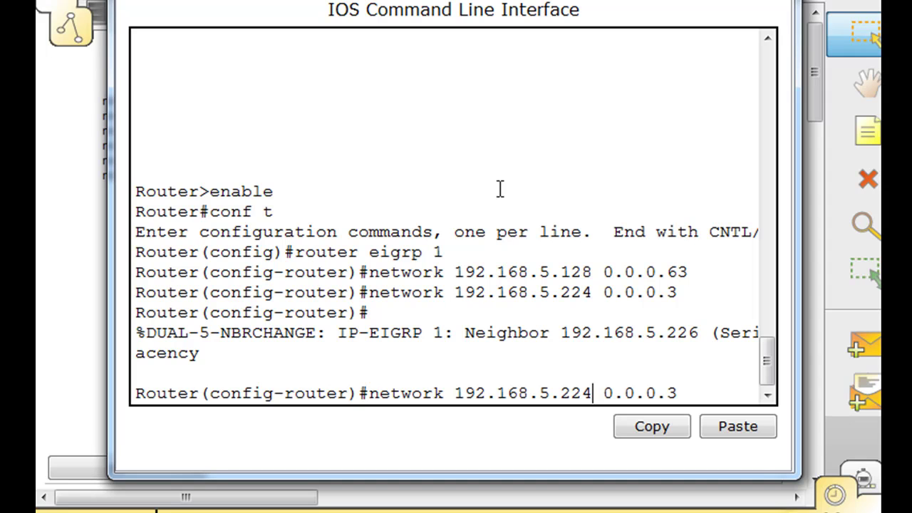
key(BackSpace)
key(BackSpace)
text(32)
key(Return)
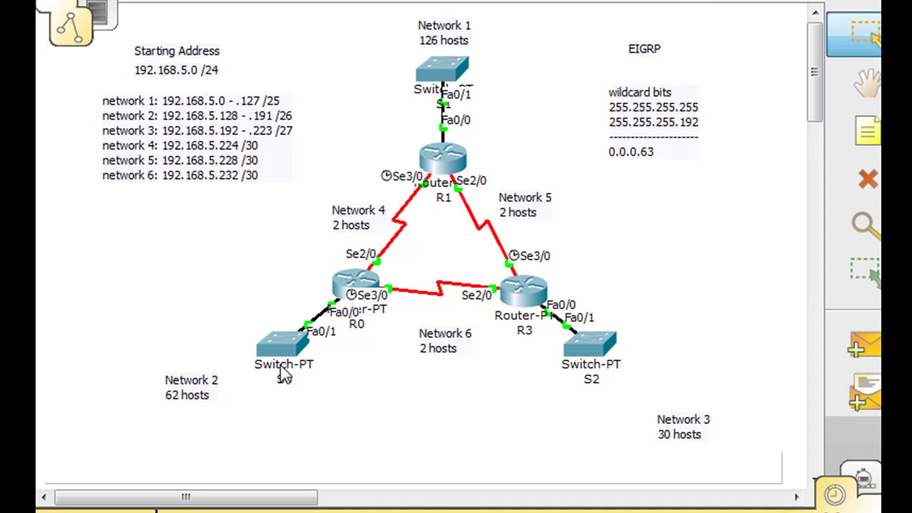
click(361, 274)
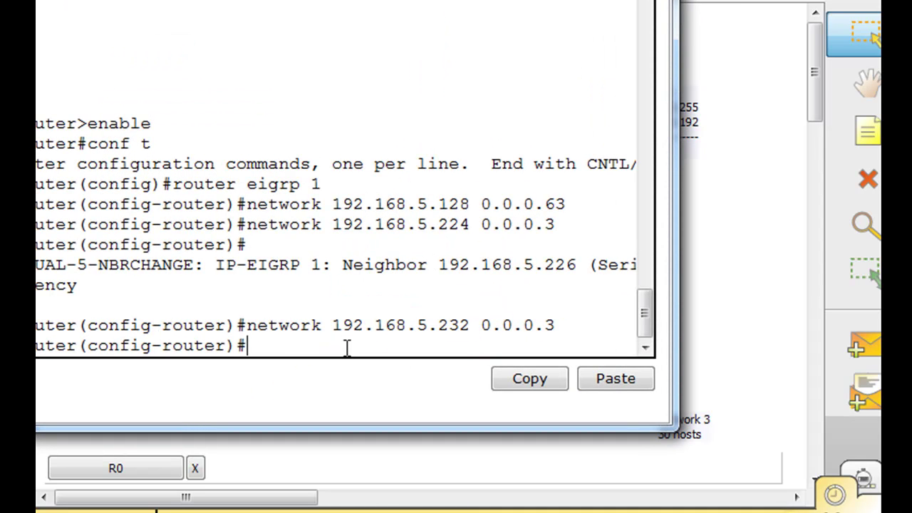
text(end)
key(Return)
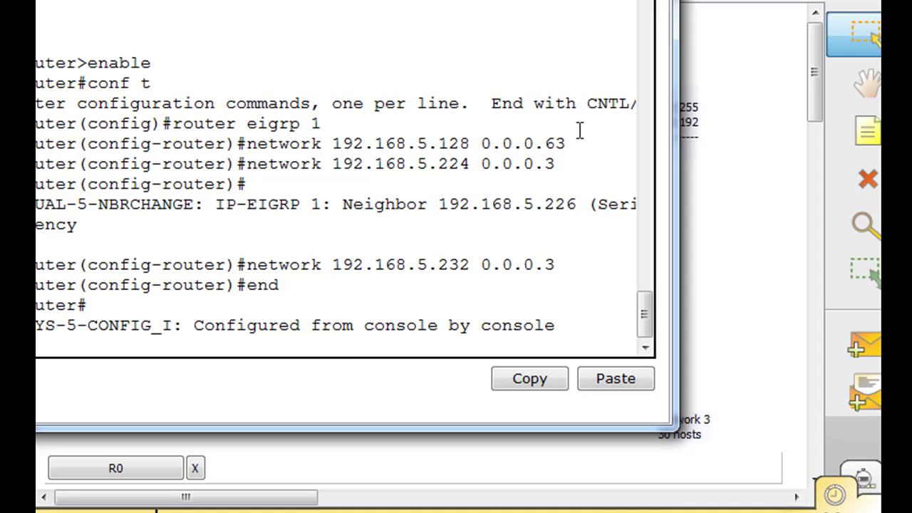
- Close R0's window and move the 'Network 3 / 30 hosts' label up toward S2
click(596, 61)
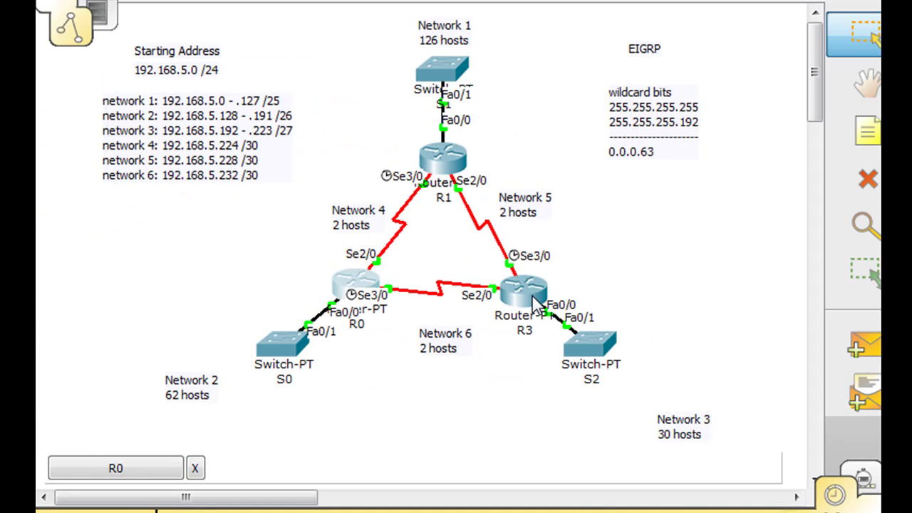
drag(682, 419, 660, 398)
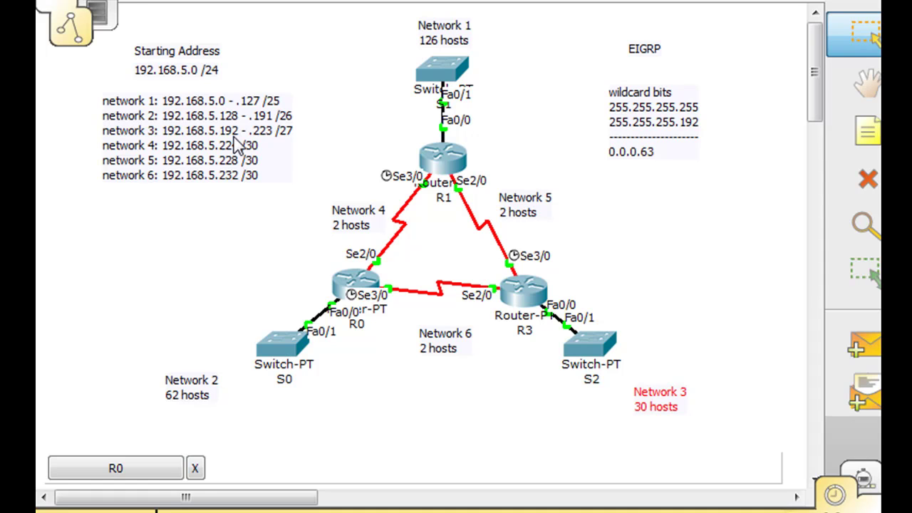
- On R3's CLI, enter privileged and global config mode and start router eigrp 1
click(540, 290)
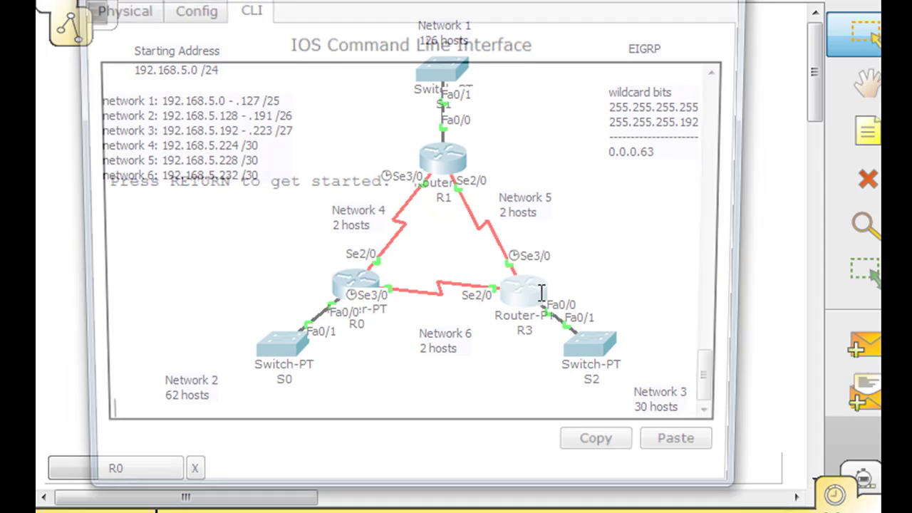
key(Return)
text(enable)
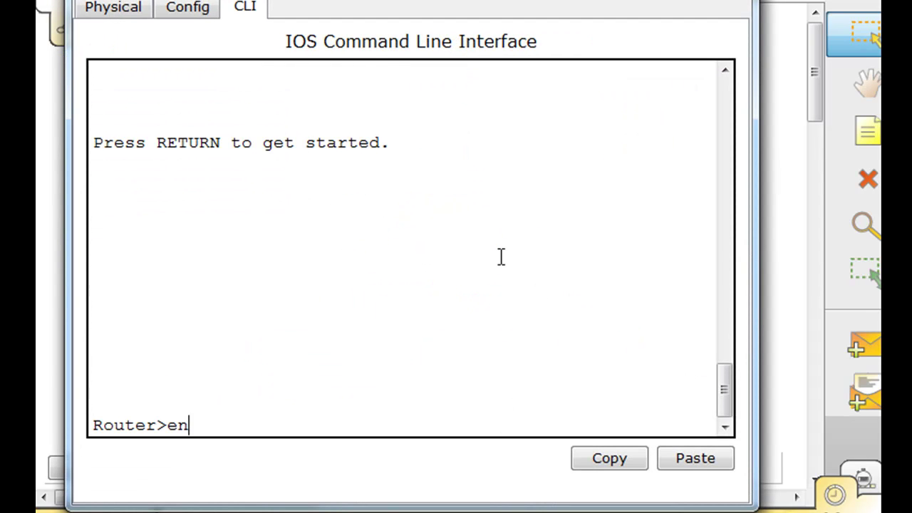
key(Return)
text(conf t)
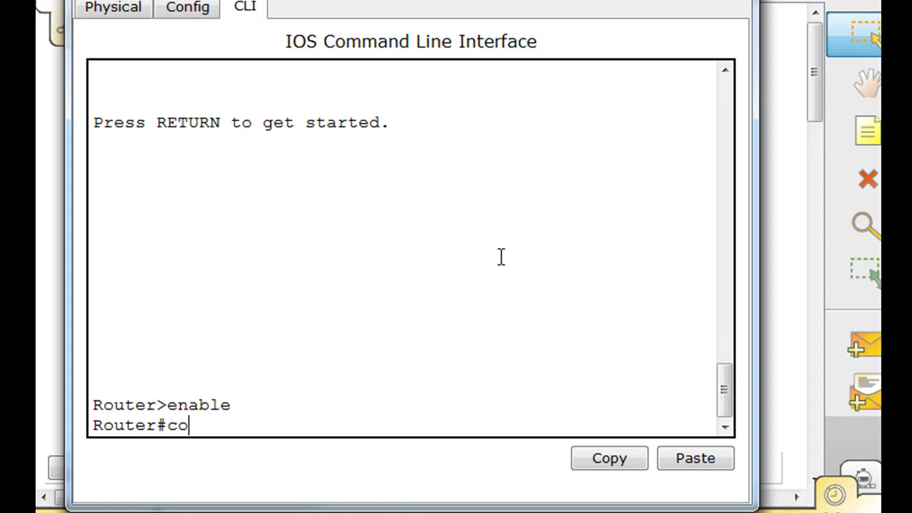
key(Return)
text(router)
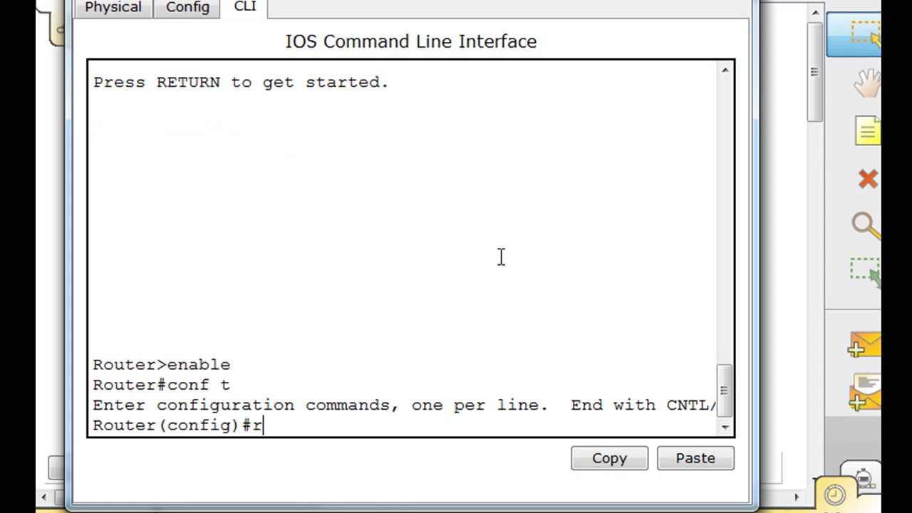
text( eigrp)
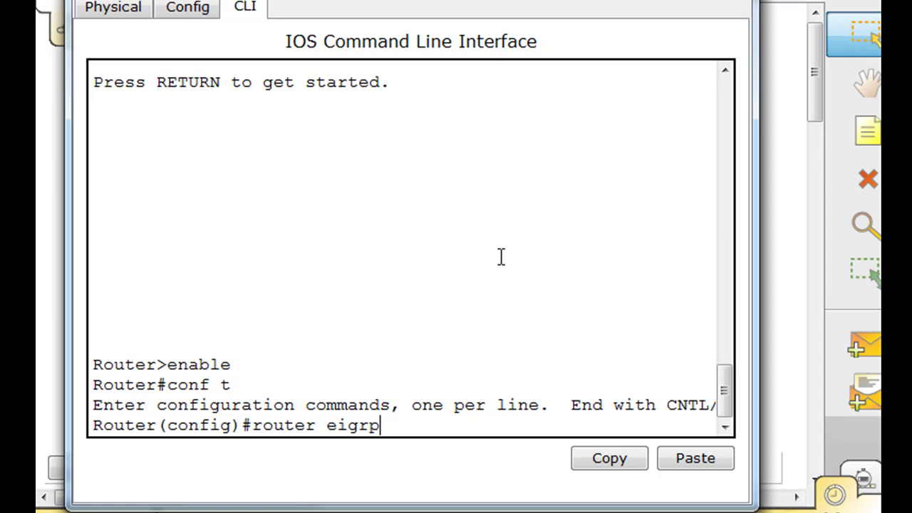
text( 1)
key(Return)
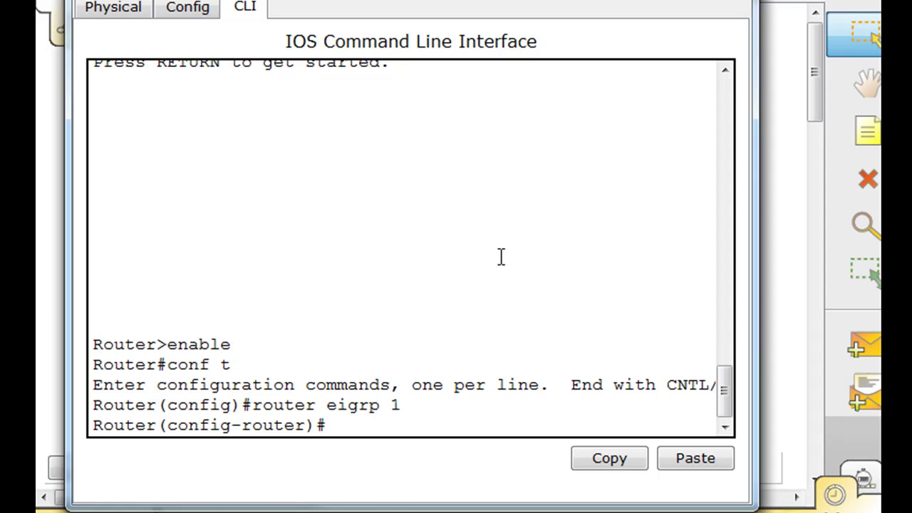
- Begin typing the network statement 192.168.5.192 under EIGRP 1 on R3
drag(533, 3, 557, 0)
text(net)
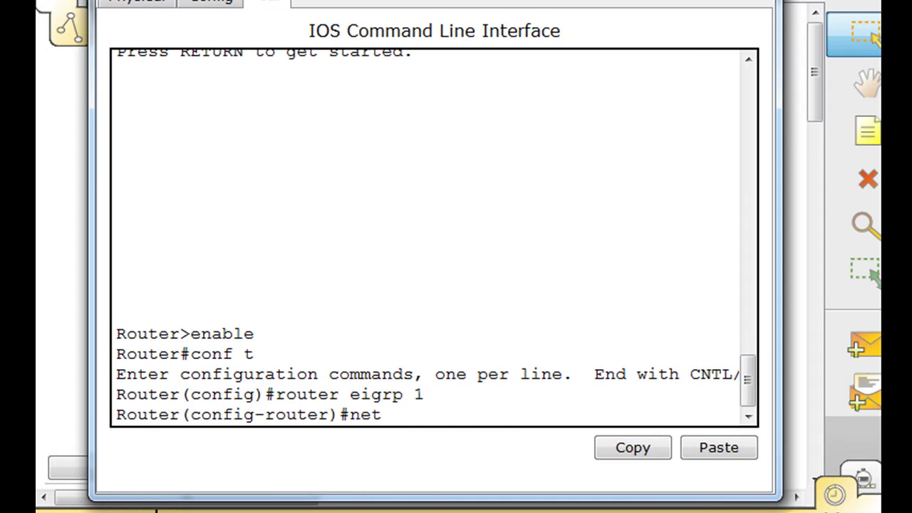
text(work)
text( 4: 192)
text(.)
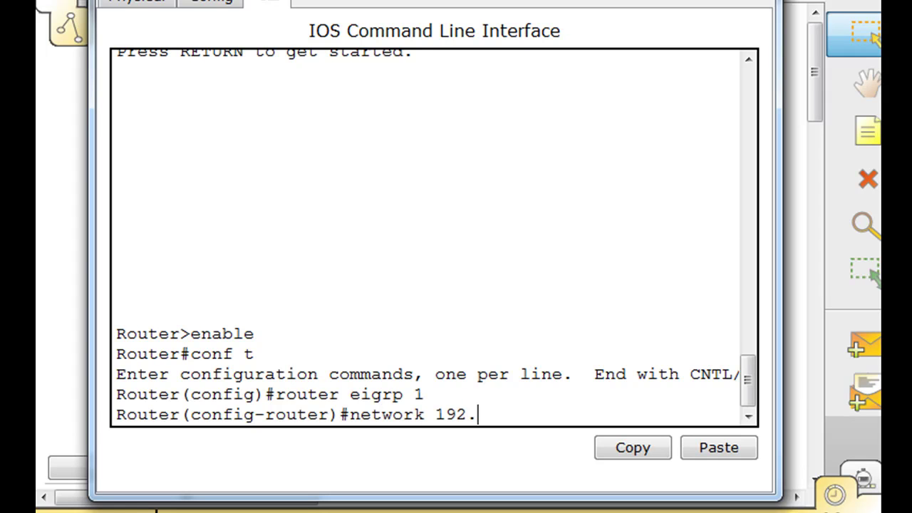
text(168.5.)
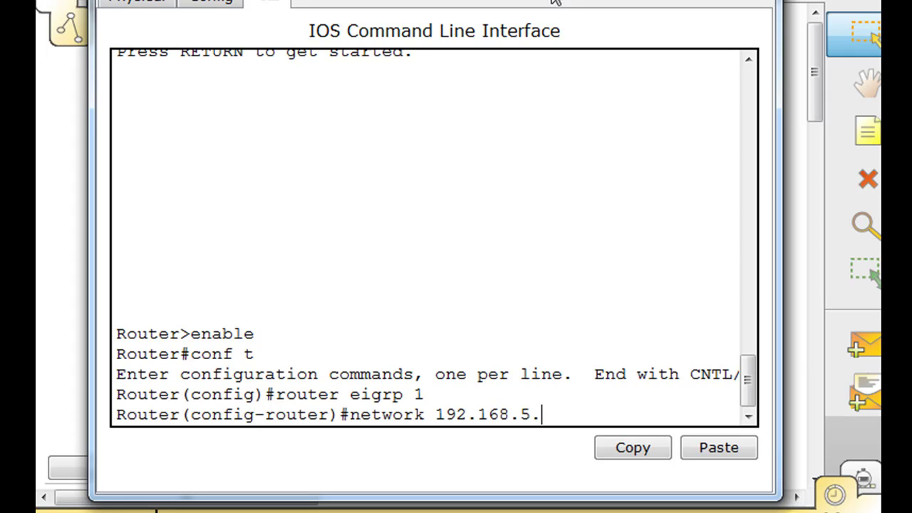
mouse_move(542, 0)
mouse_down()
mouse_move(490, 175)
mouse_move(481, 170)
mouse_move(491, 507)
mouse_move(468, 173)
mouse_move(569, 4)
mouse_move(557, 4)
mouse_up()
text(1)
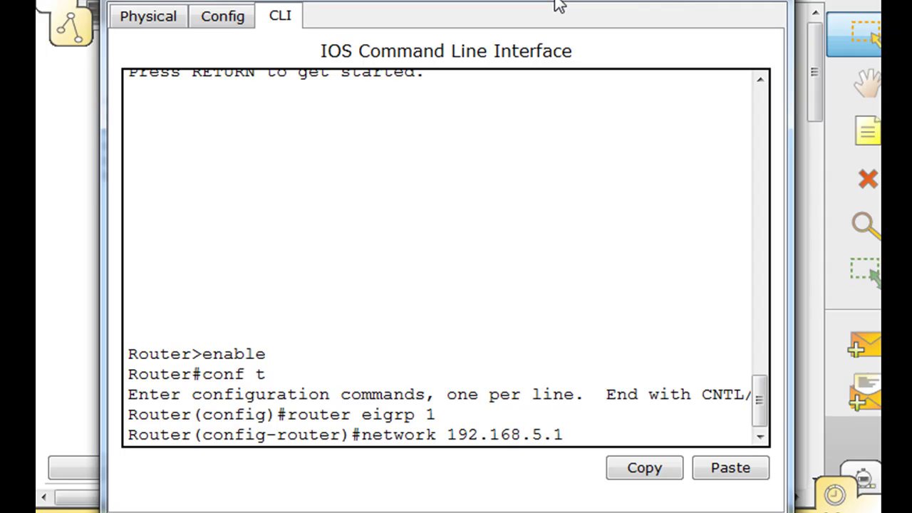
text(92)
- Close R3's window and change the wildcard note's subtracted mask from 192 to 224
click(698, 2)
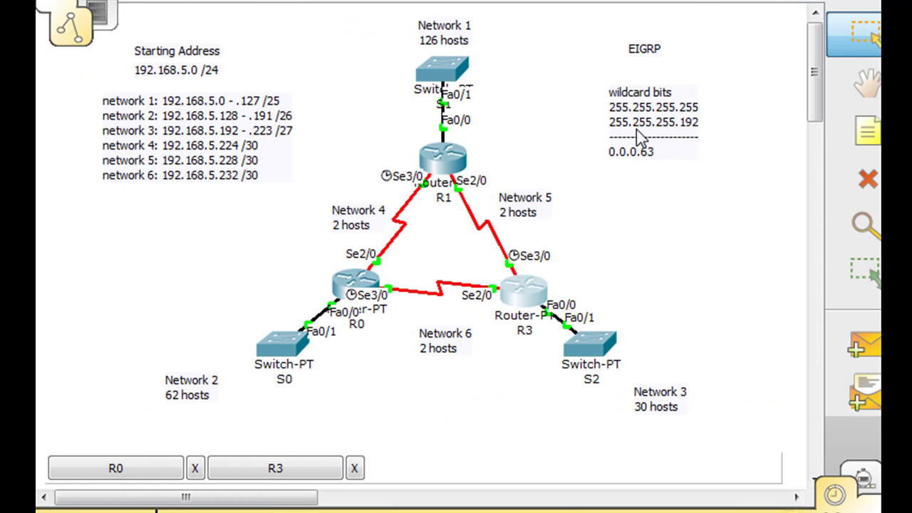
click(682, 124)
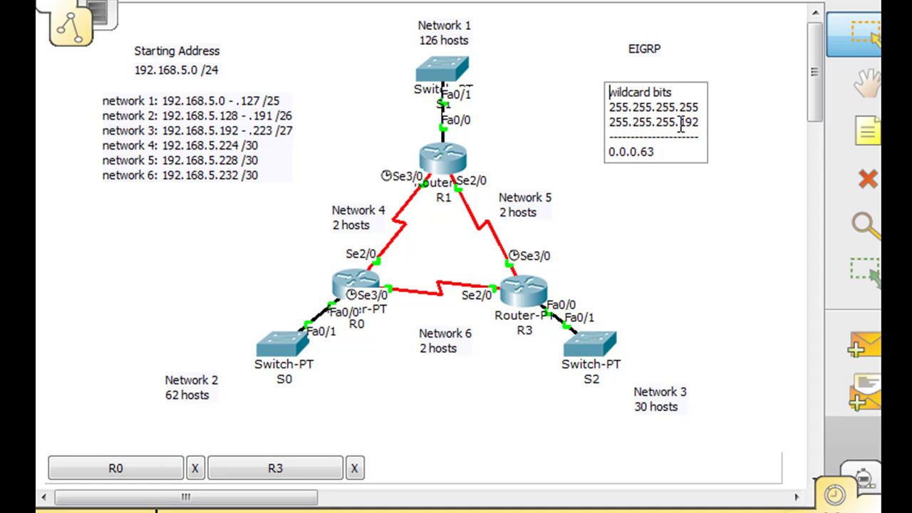
drag(679, 123, 700, 124)
text(224)
click(693, 202)
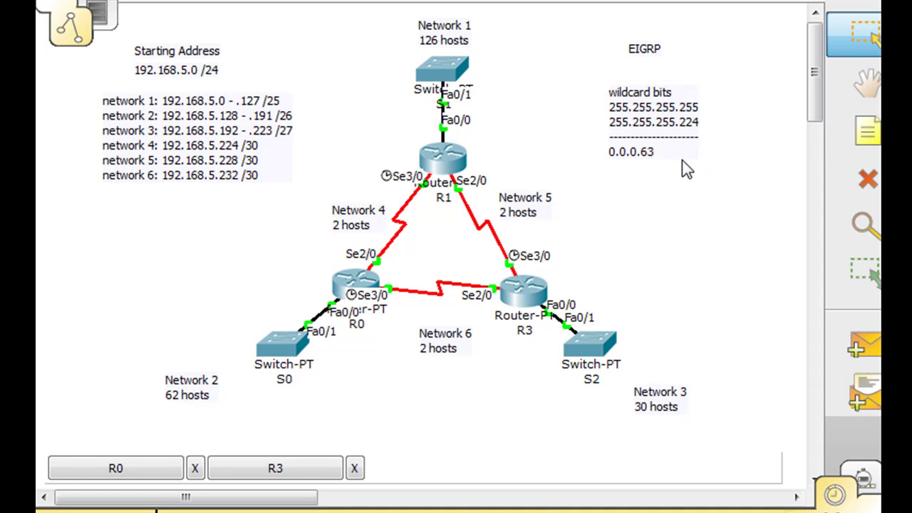
- Correct the wildcard note's result from 0.0.0.63 to 0.0.0.31
double_click(651, 152)
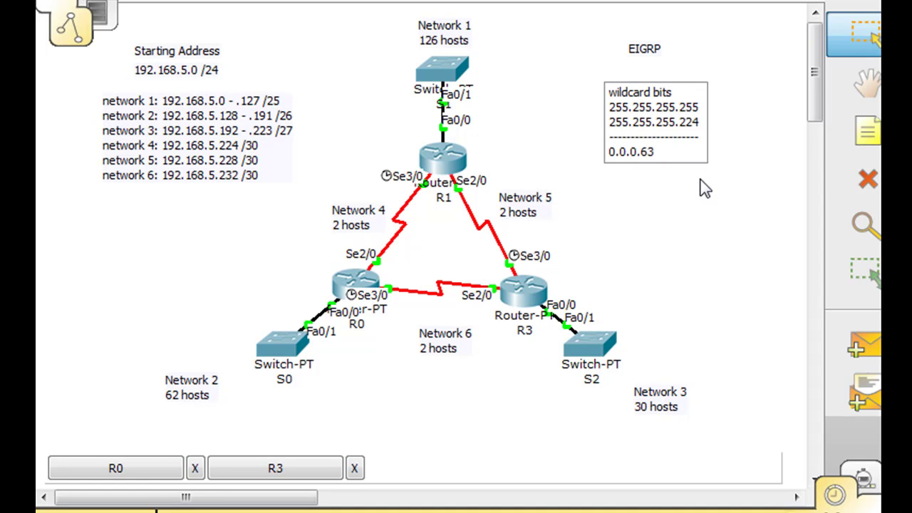
key(BackSpace)
key(BackSpace)
click(645, 178)
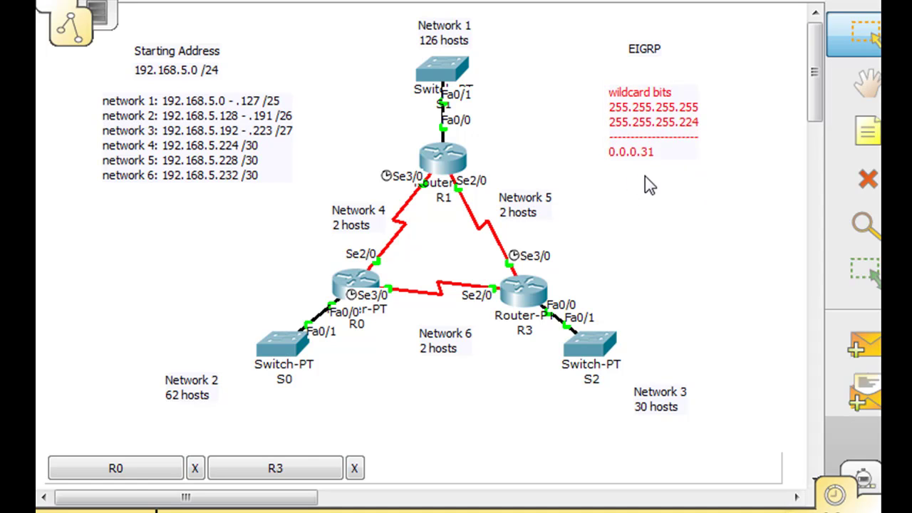
- Finish R3's EIGRP statement network 192.168.5.192 0.0.0.31
click(525, 291)
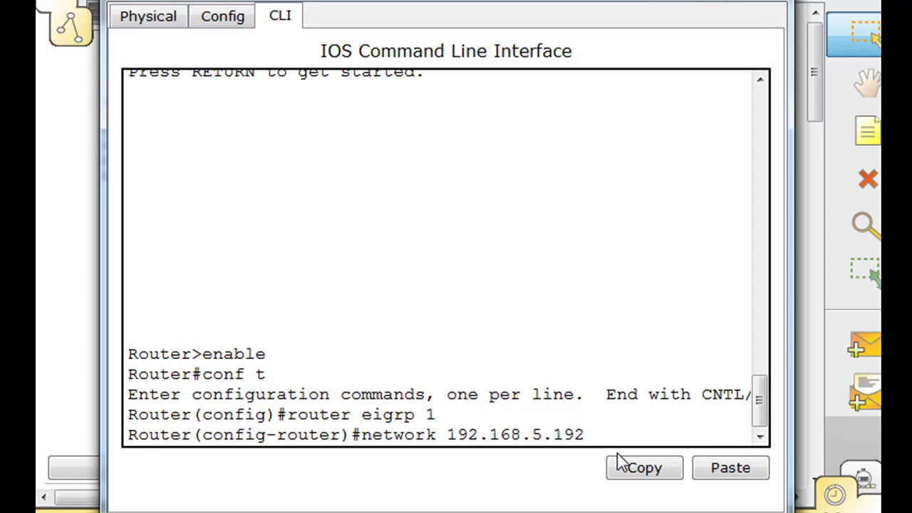
text(0.0.0.31)
key(Return)
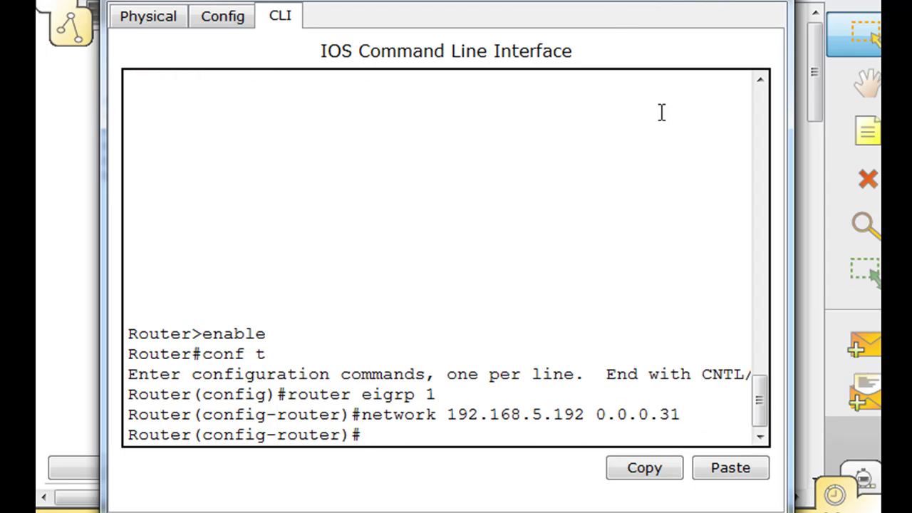
- Add network 192.168.5.232 0.0.0.3 to R3's EIGRP by editing the recalled command
mouse_move(599, 3)
mouse_down()
mouse_move(545, 288)
mouse_move(546, 337)
mouse_move(529, 211)
mouse_move(585, 0)
mouse_up()
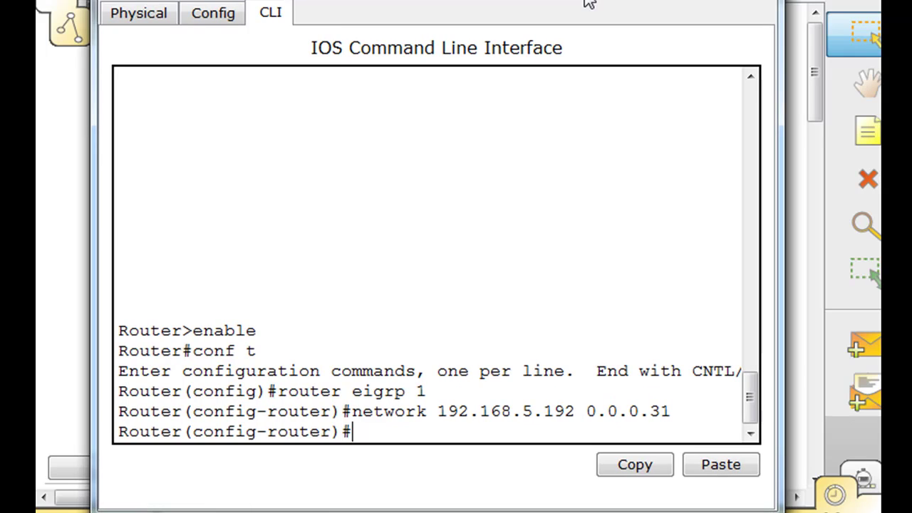
key(Up)
key(Left)
key(Left)
key(Left)
key(Left)
key(Left)
key(Left)
key(Left)
key(Left)
key(Left)
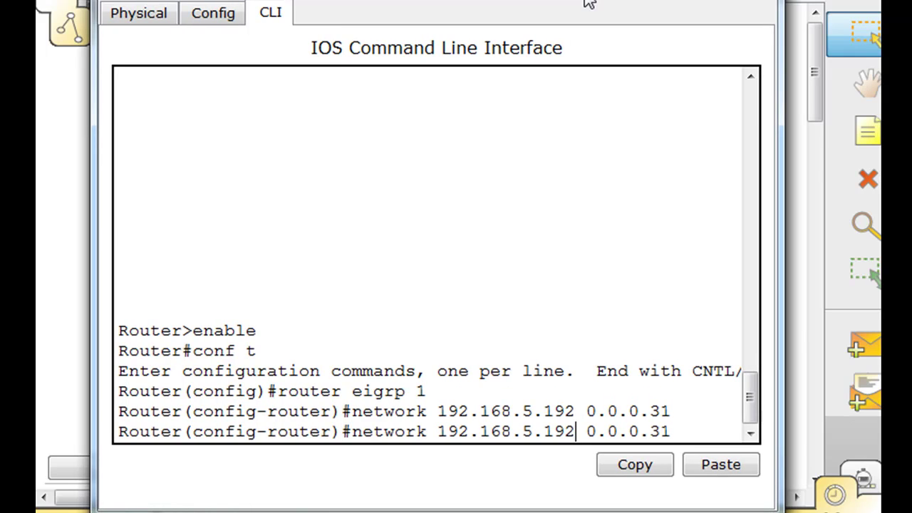
key(BackSpace)
key(BackSpace)
key(BackSpace)
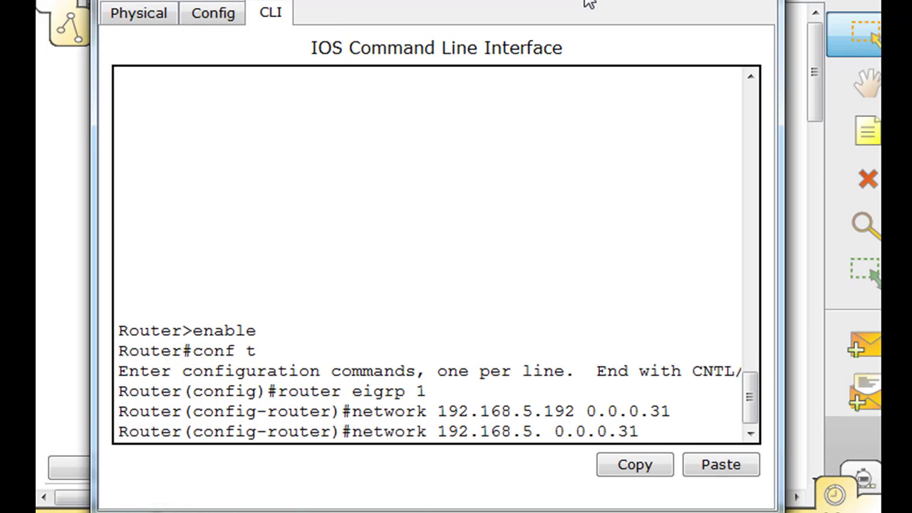
text(232)
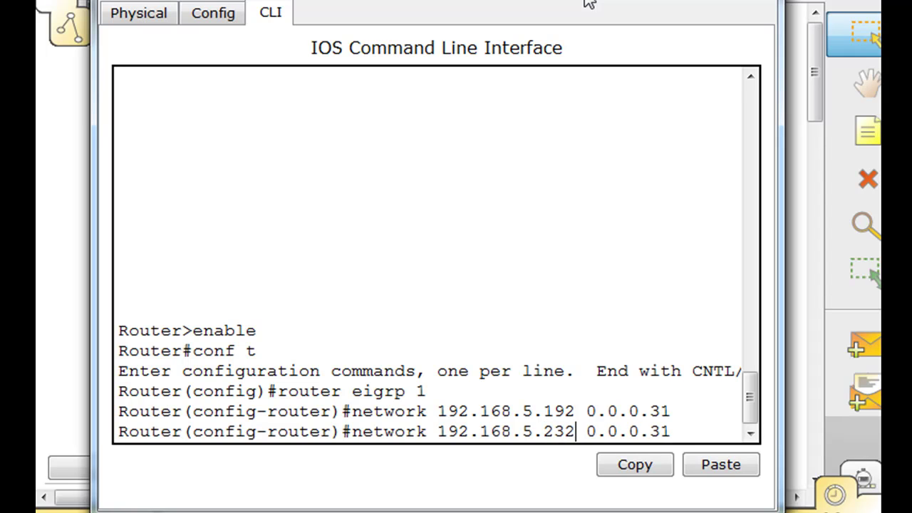
key(Right)
key(Right)
key(Right)
key(Return)
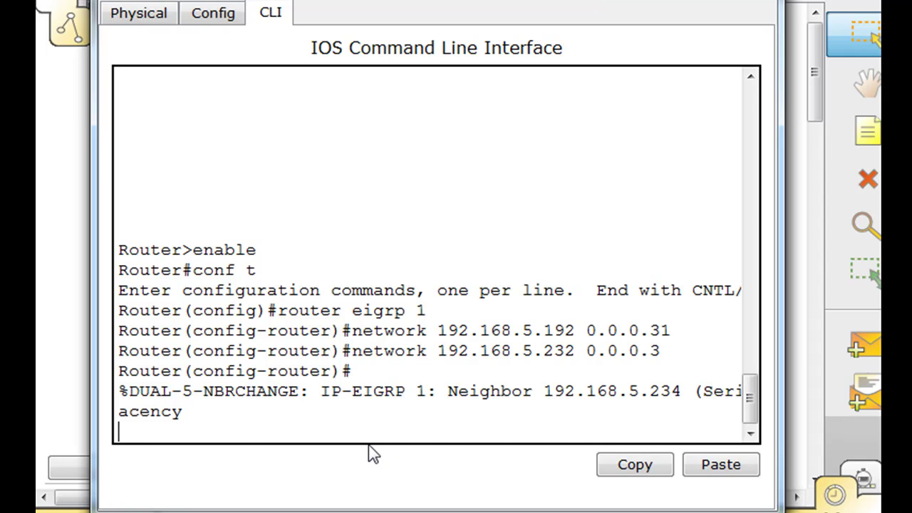
- Add network 192.168.5.228 0.0.0.3 to R3's EIGRP by editing the recalled command
key(Up)
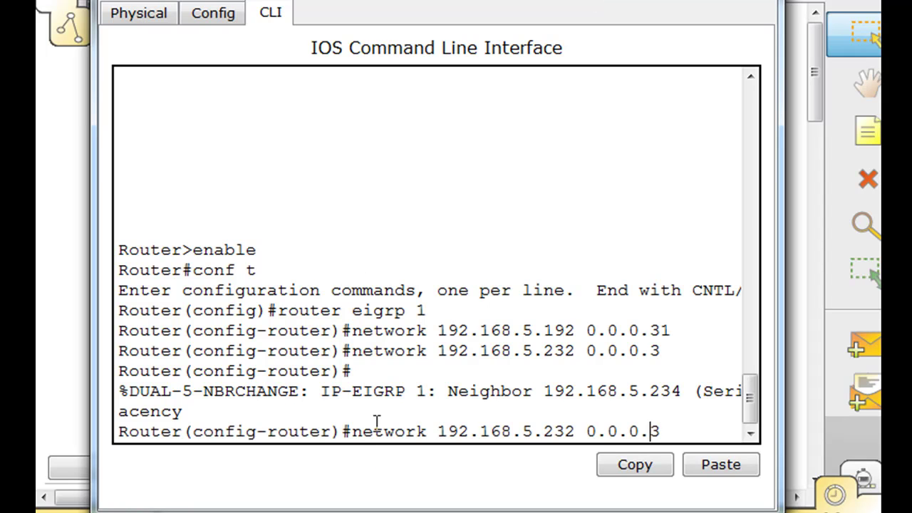
key(Left)
key(Left)
key(Left)
key(Left)
key(Left)
key(Left)
text(228)
key(Left)
key(BackSpace)
key(Return)
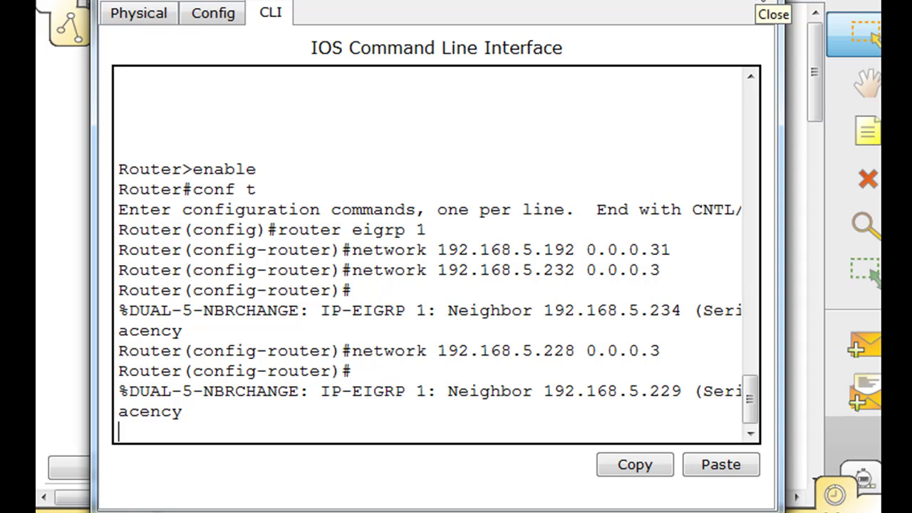
- Close R3's window, then run show ip route in privileged mode on R0
click(763, 5)
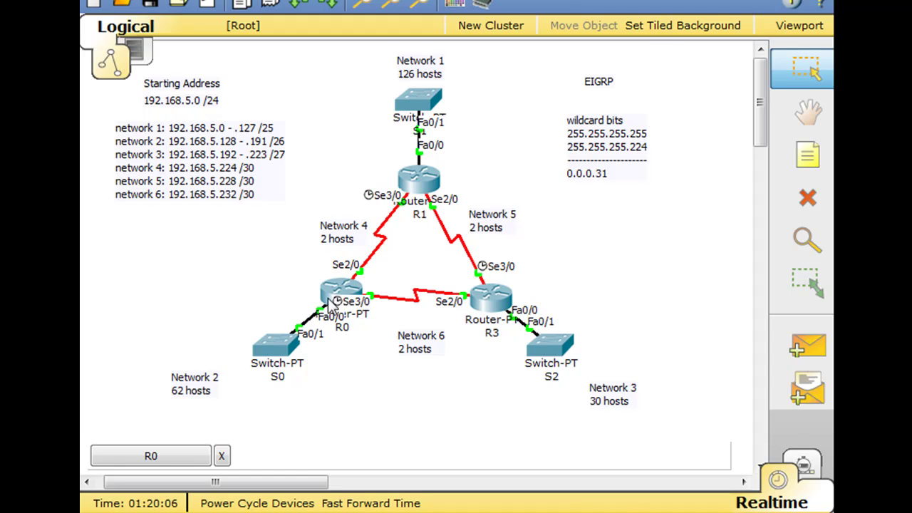
click(329, 300)
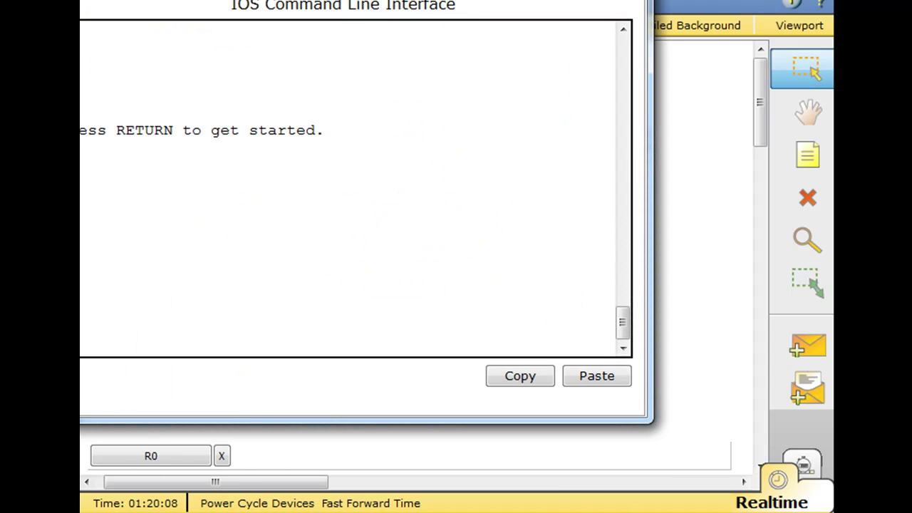
drag(315, 0, 399, 4)
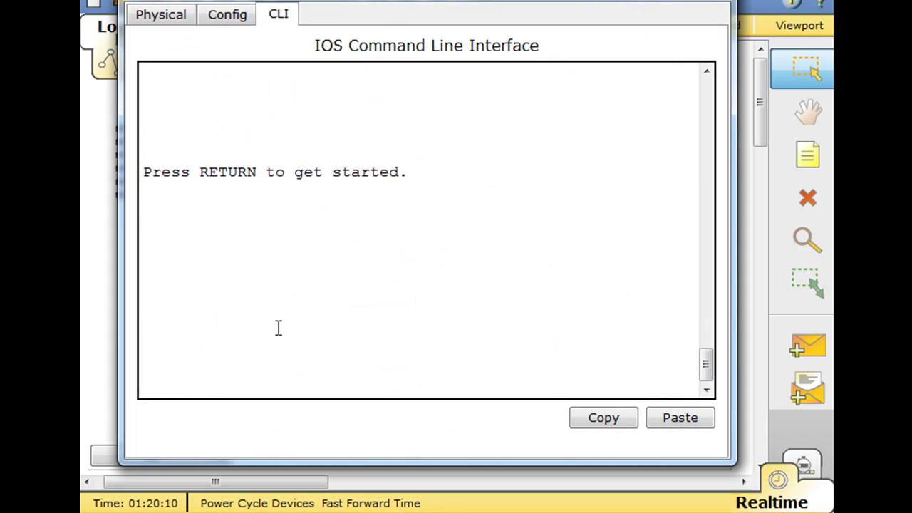
key(Return)
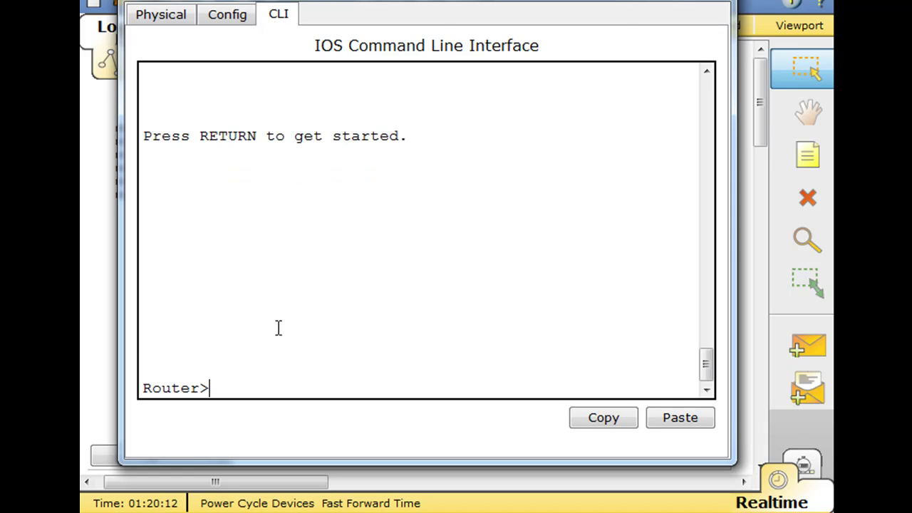
text(en)
key(Return)
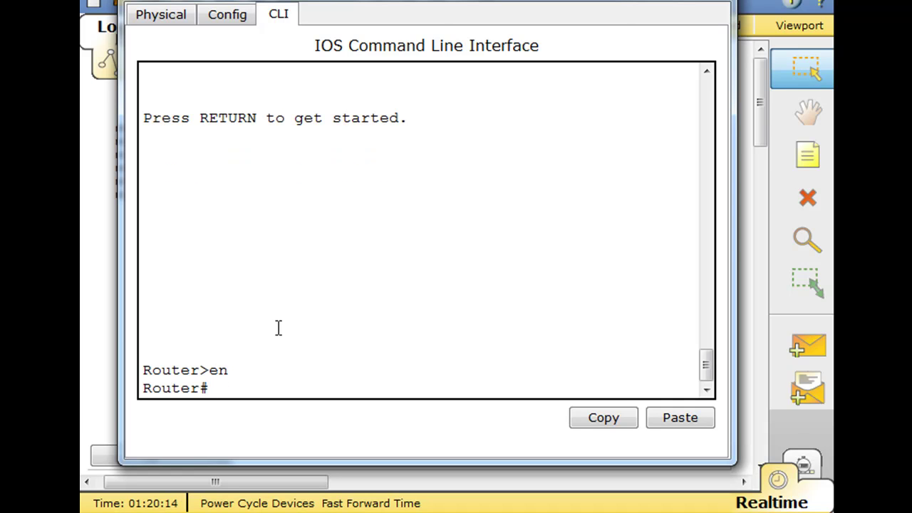
text(show ip route)
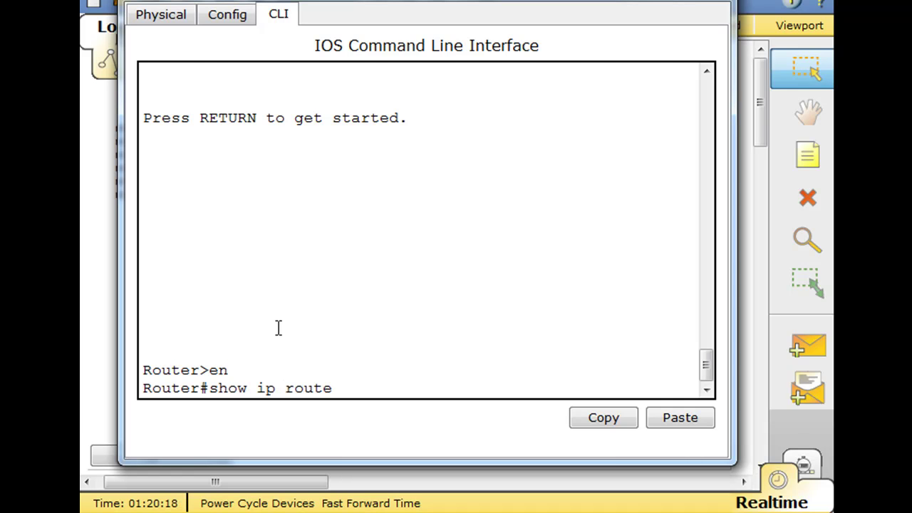
key(Return)
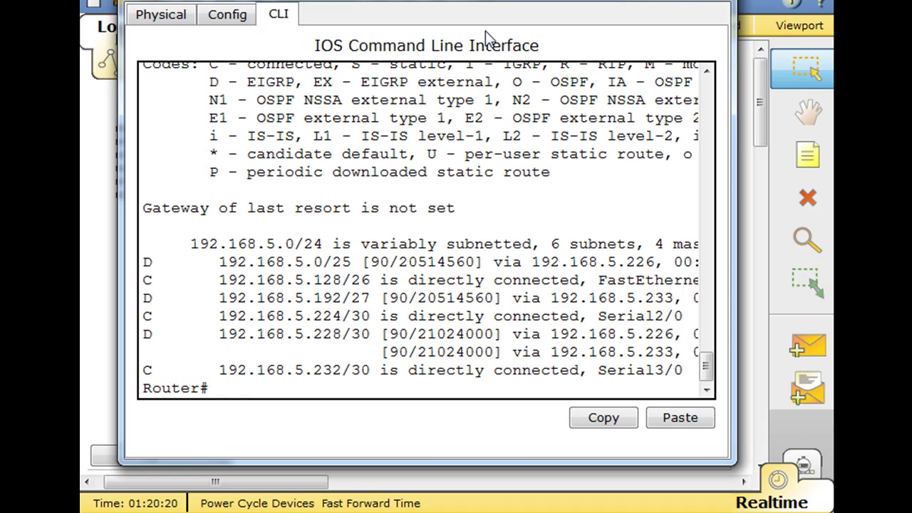
- Widen R0's CLI window and highlight the 192.168.5.0/24 summary line
drag(473, 10, 478, 2)
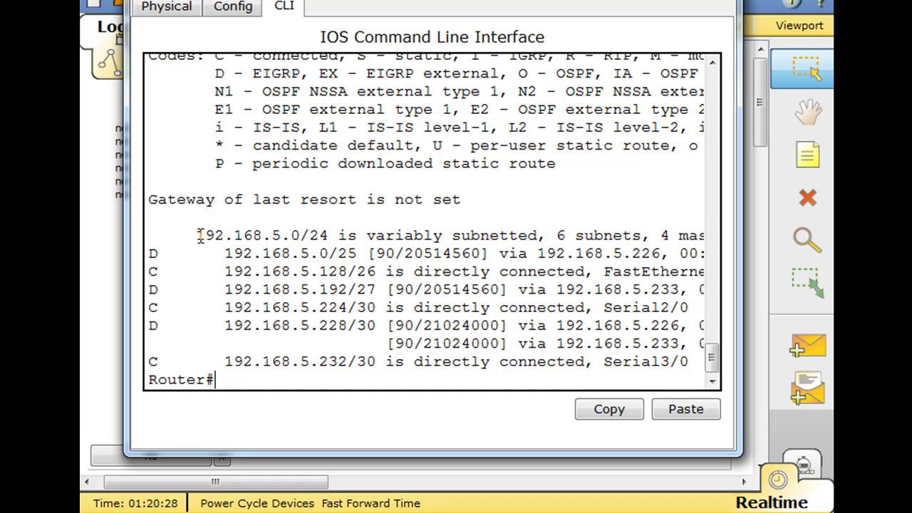
drag(191, 236, 356, 236)
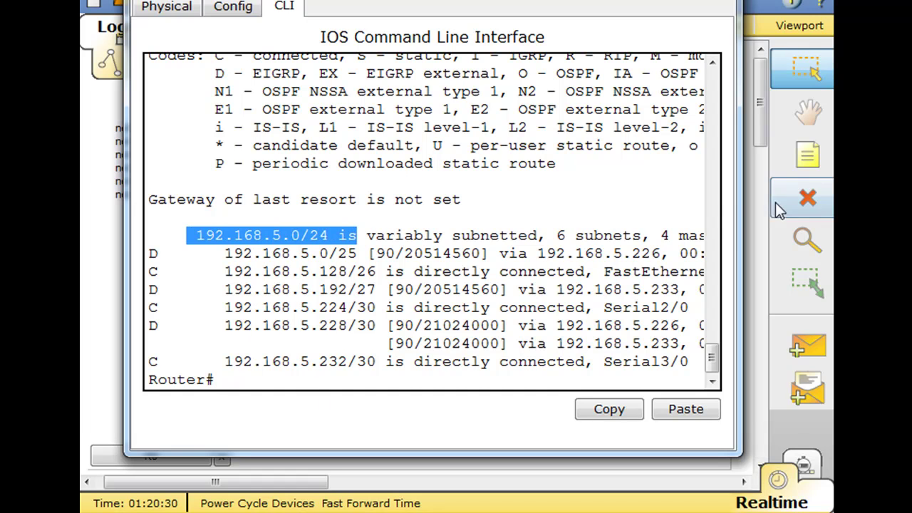
drag(738, 218, 832, 218)
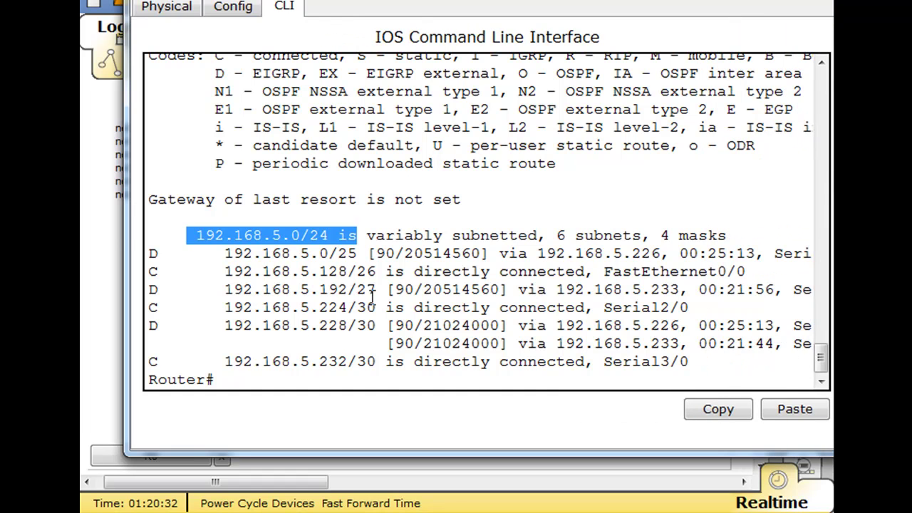
click(189, 307)
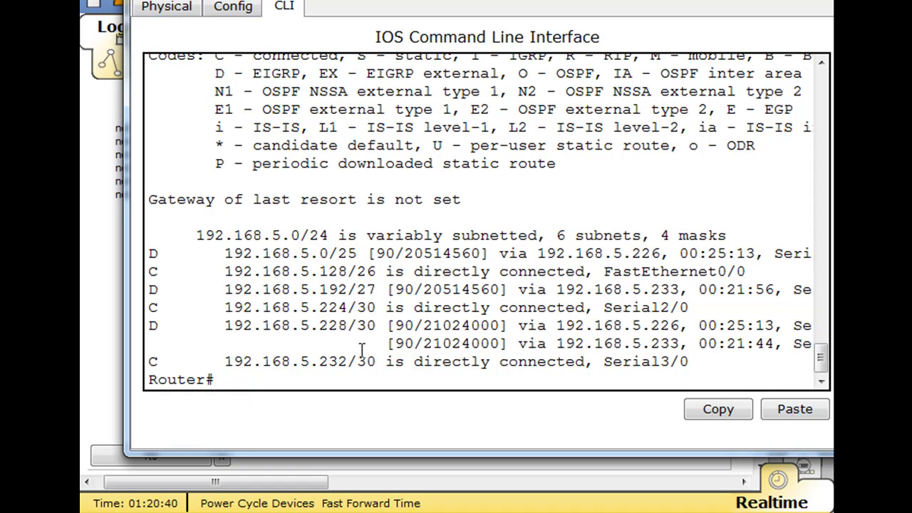
drag(183, 235, 339, 235)
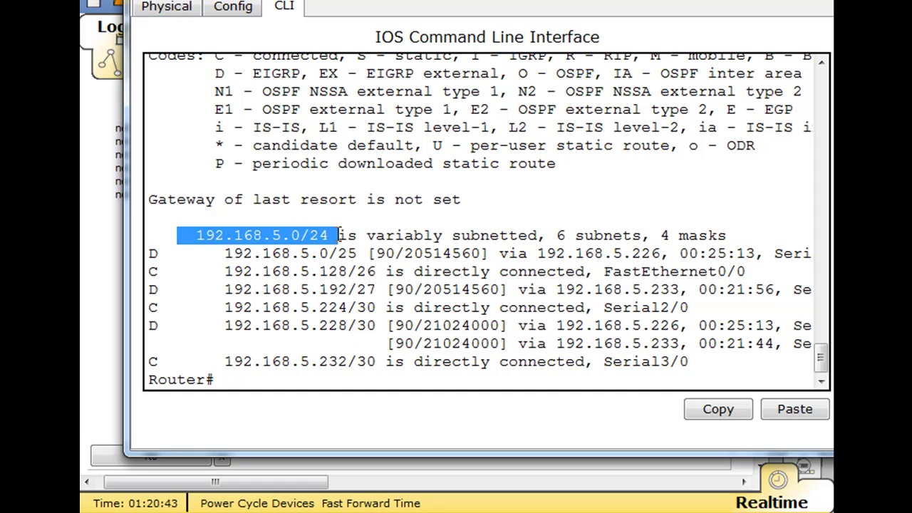
click(330, 360)
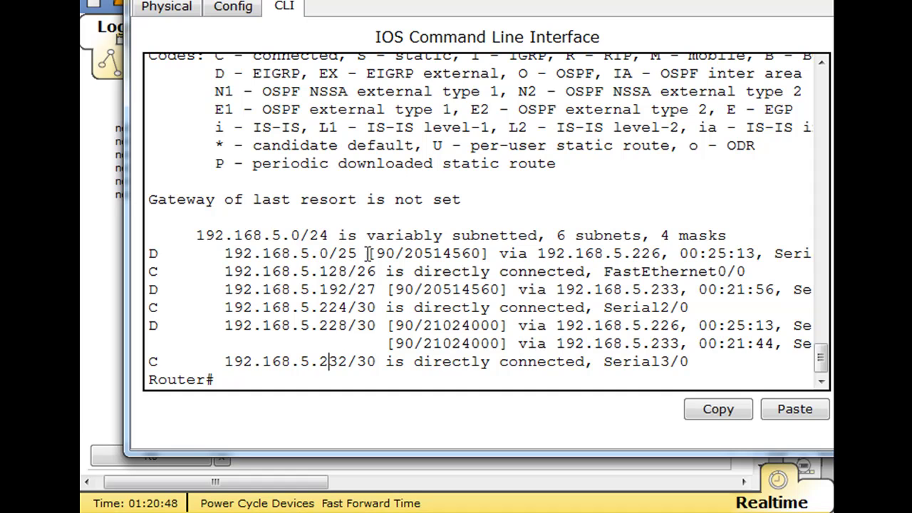
- Highlight the route metric 20514560 and widen R0's CLI window further left
drag(376, 253, 428, 247)
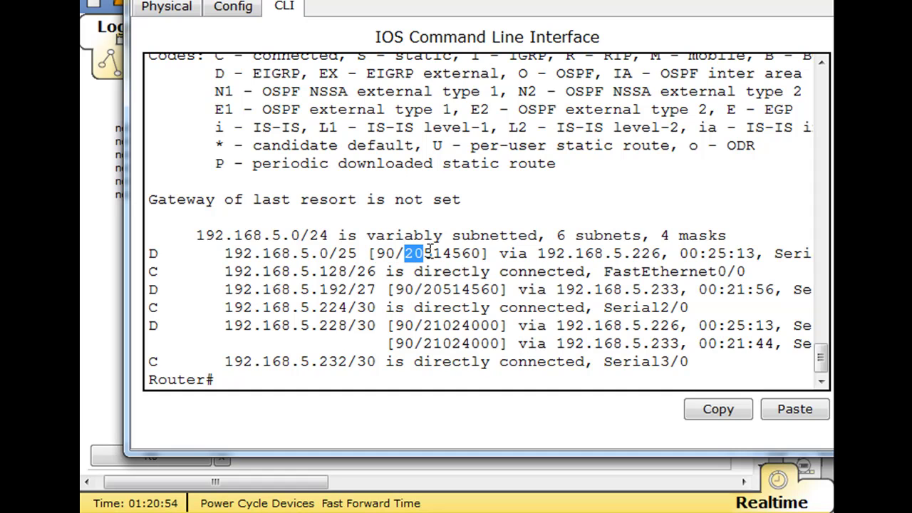
click(481, 252)
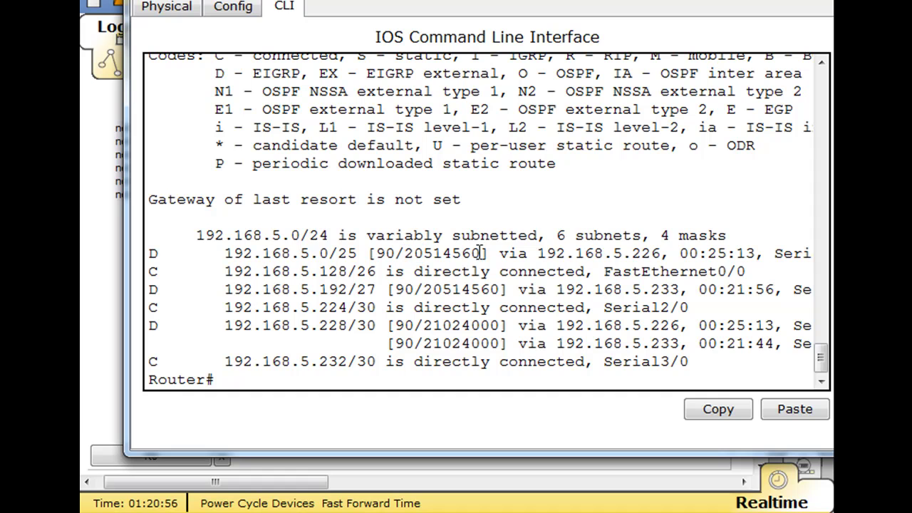
drag(481, 252, 404, 255)
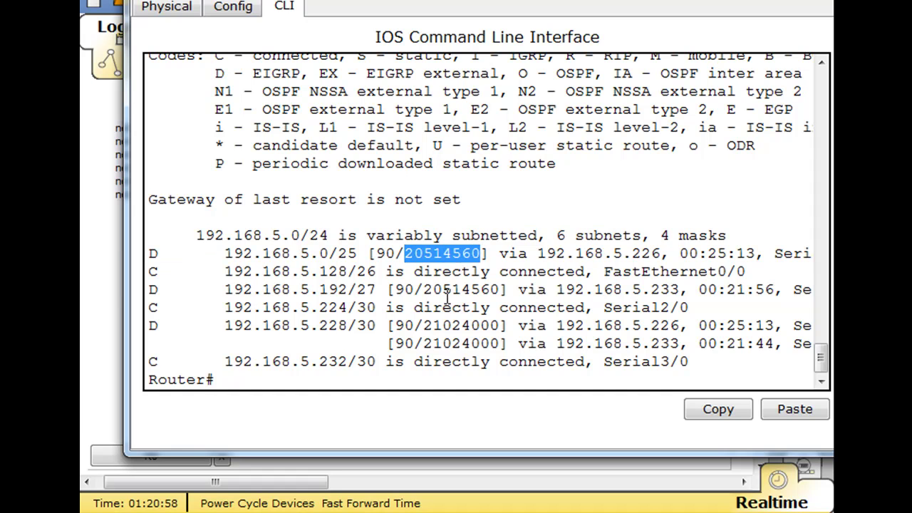
drag(136, 225, 112, 224)
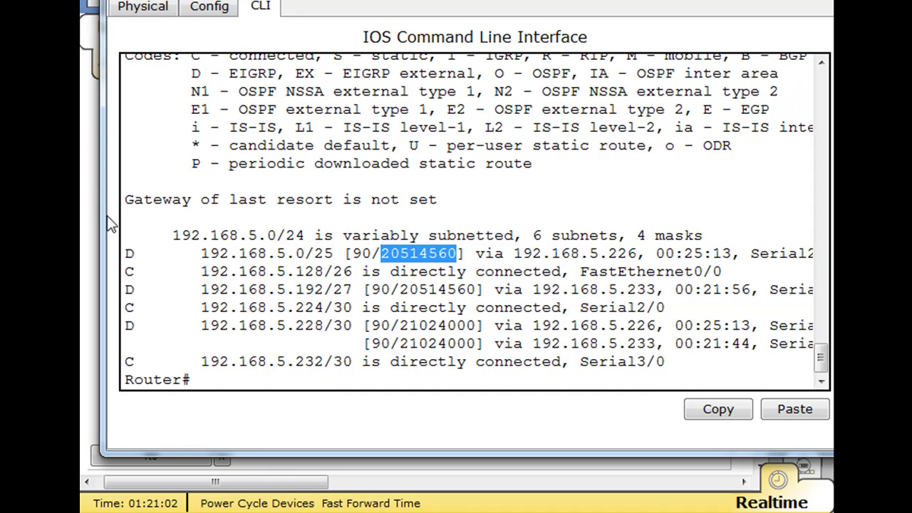